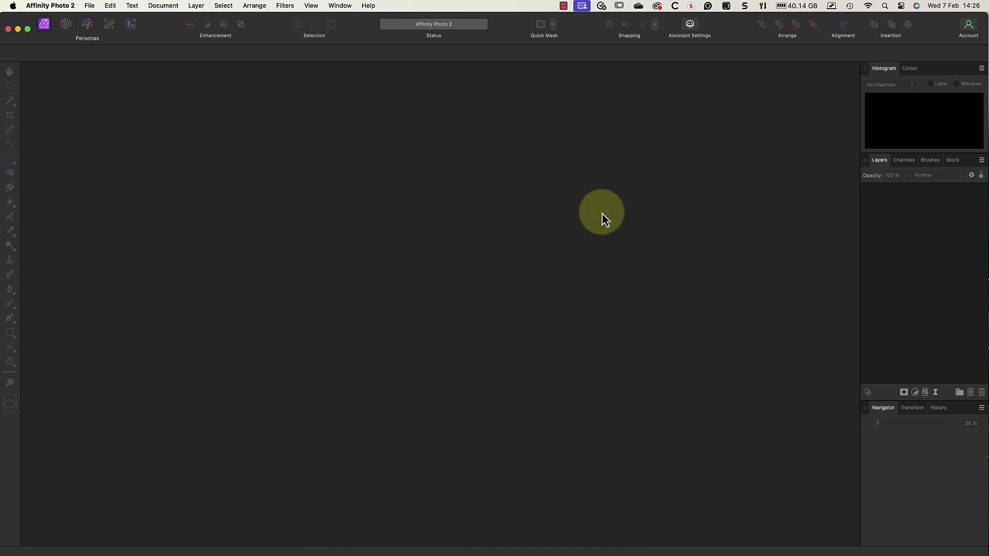
Step: Create a new document from the A5 print preset in portrait: 148 × 210 mm at 300 DPI
click(90, 7)
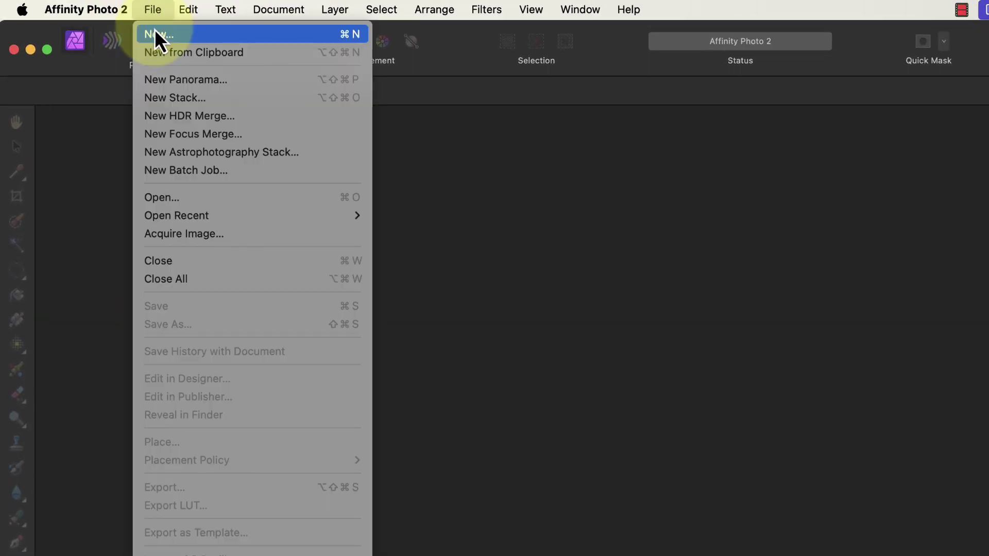
click(155, 33)
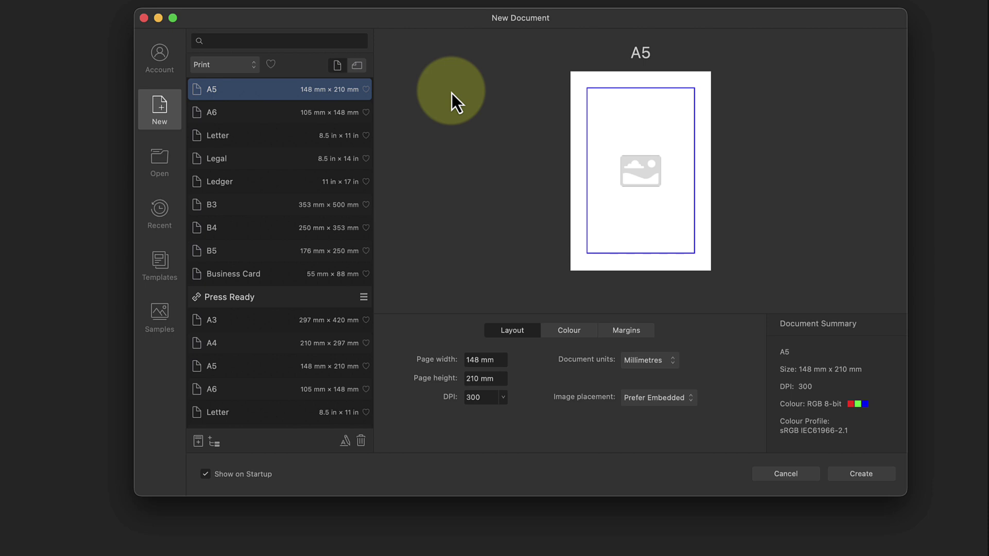
click(356, 66)
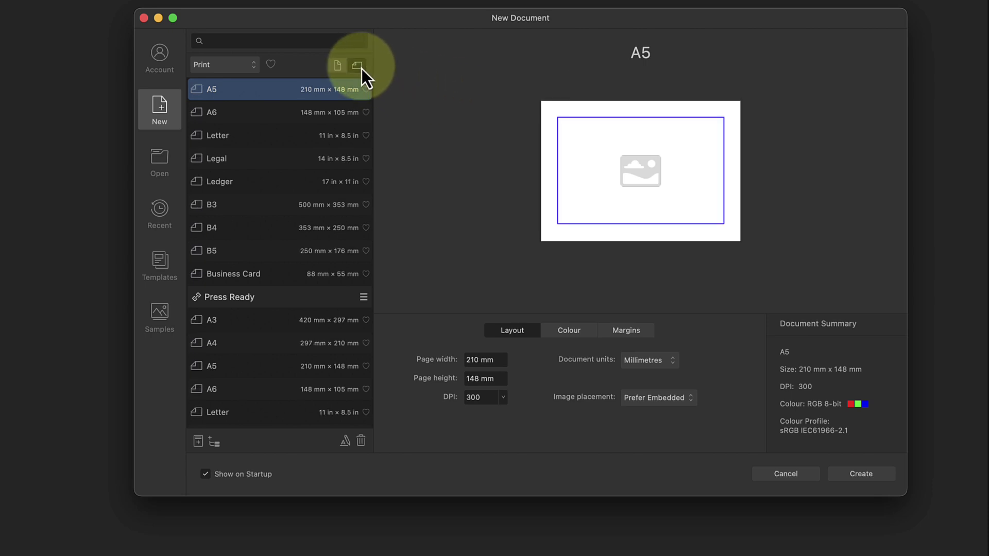
click(338, 69)
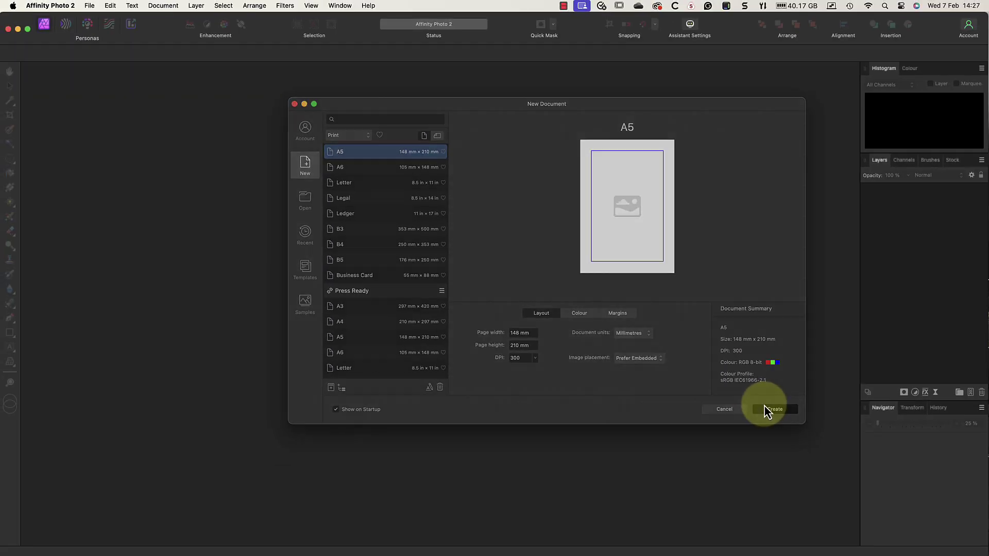
click(767, 409)
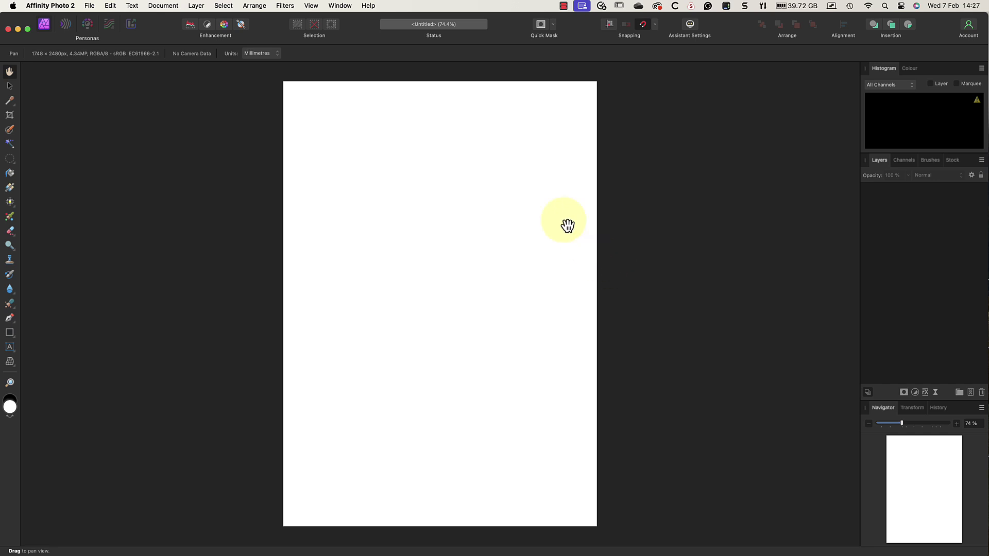
Step: In the Guides settings, add a vertical guide at the page centre (74 mm, shown as 50 %)
click(312, 12)
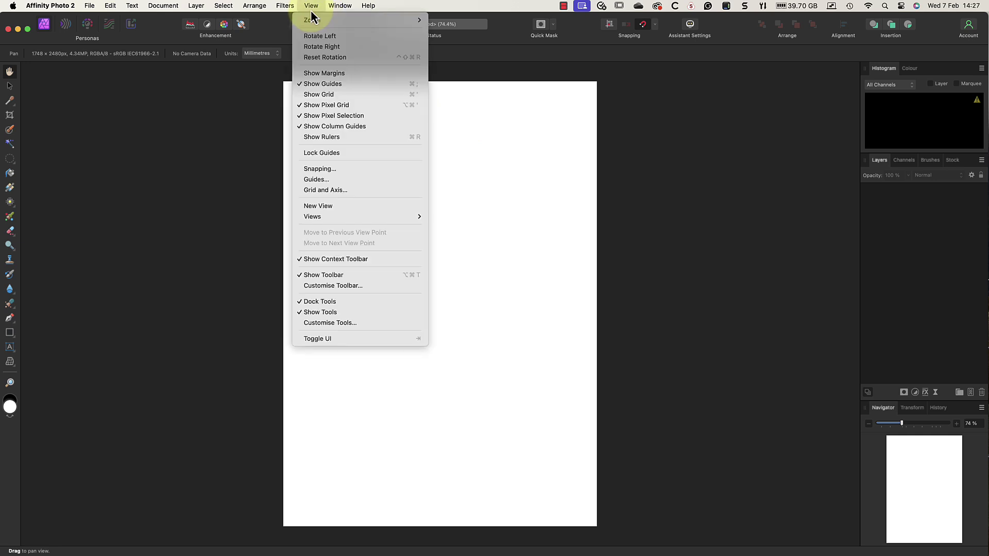
click(338, 180)
drag(406, 101, 405, 266)
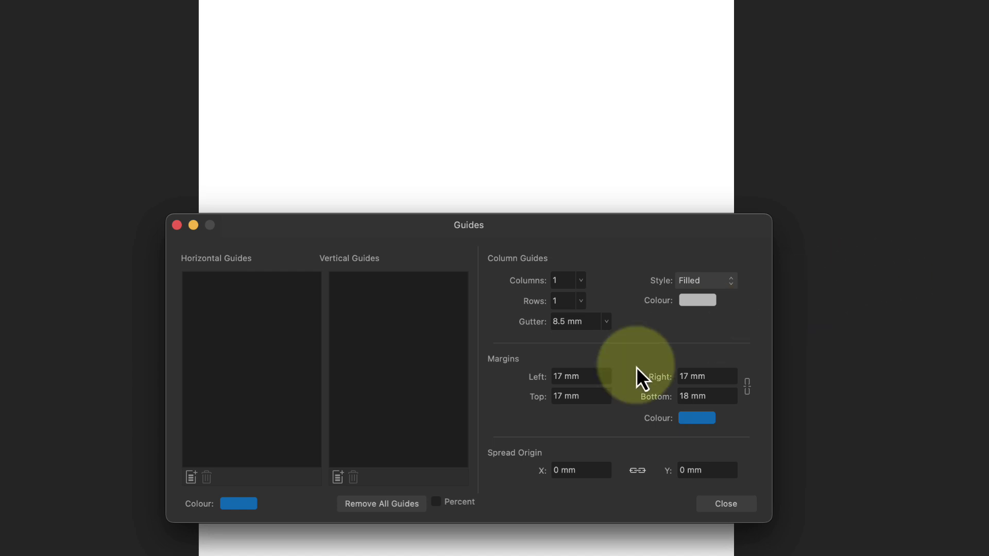
click(340, 478)
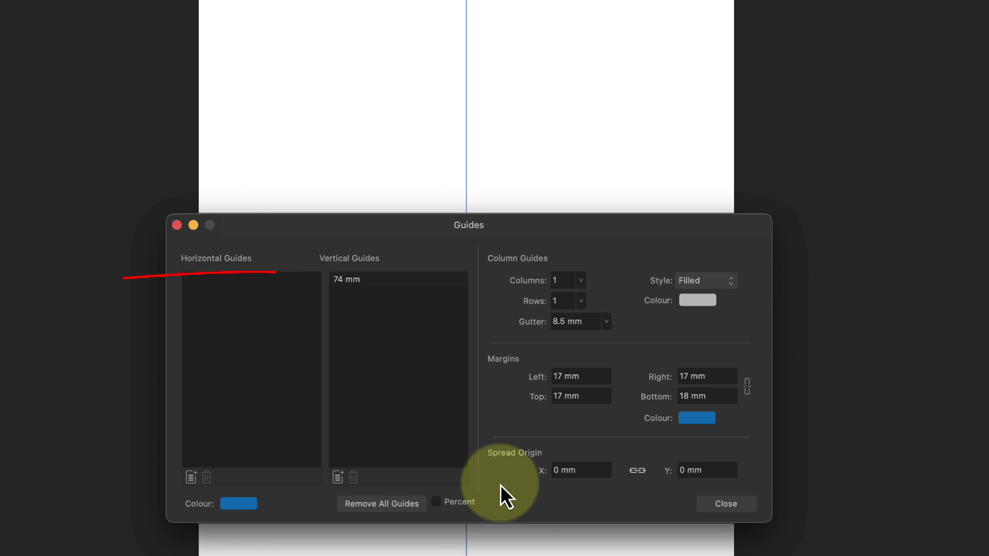
click(440, 502)
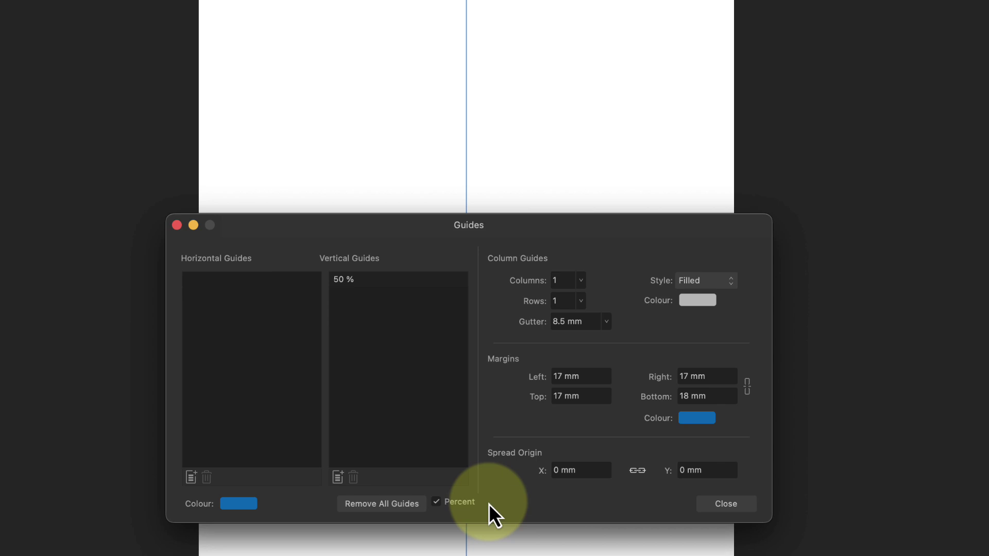
click(440, 502)
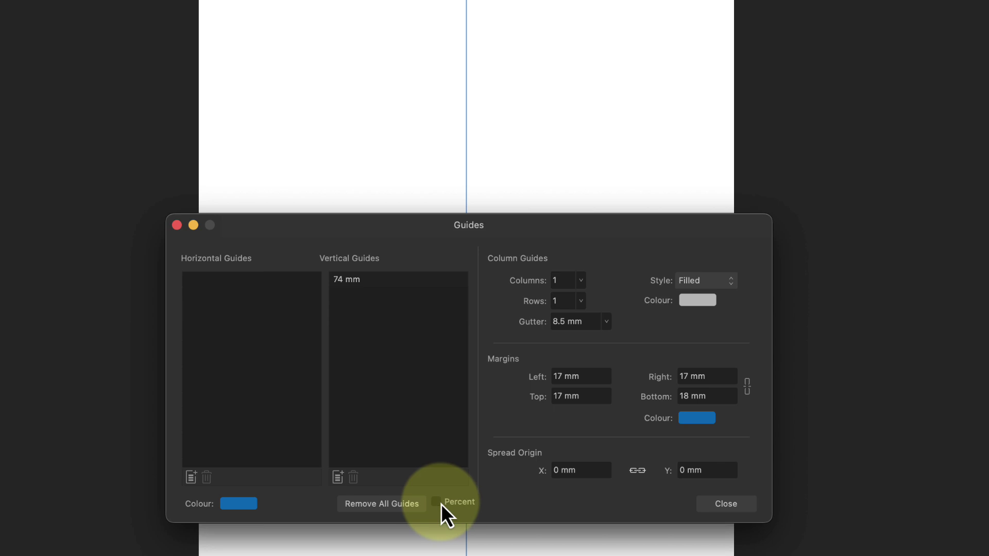
Step: Show guide positions as percentages, then hide the guides with Cmd+; and show them again
click(441, 504)
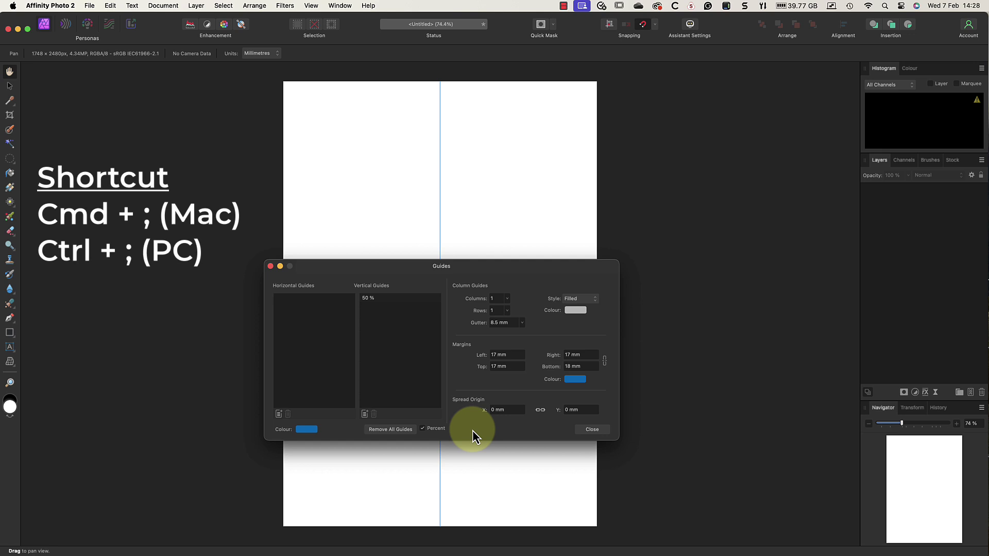
key(super+semicolon)
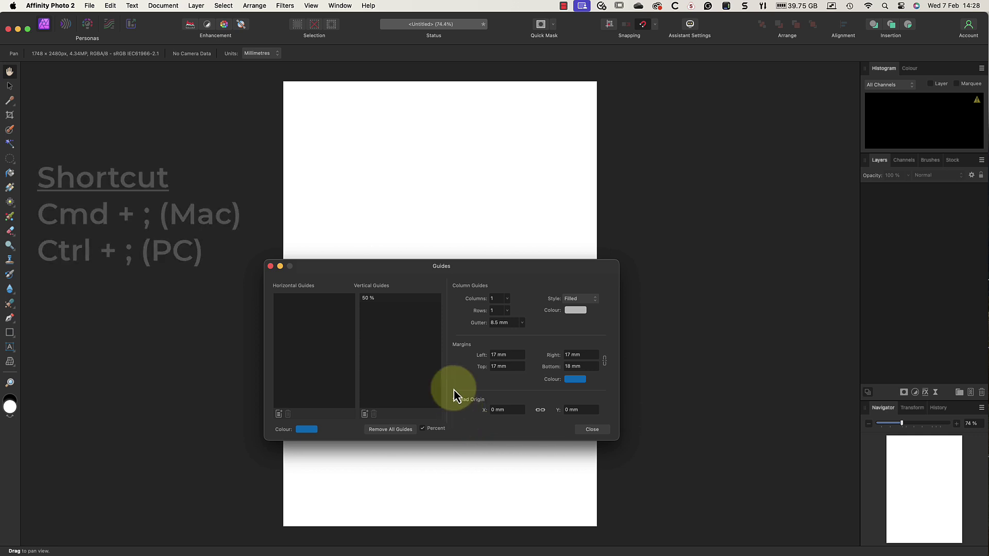
click(311, 6)
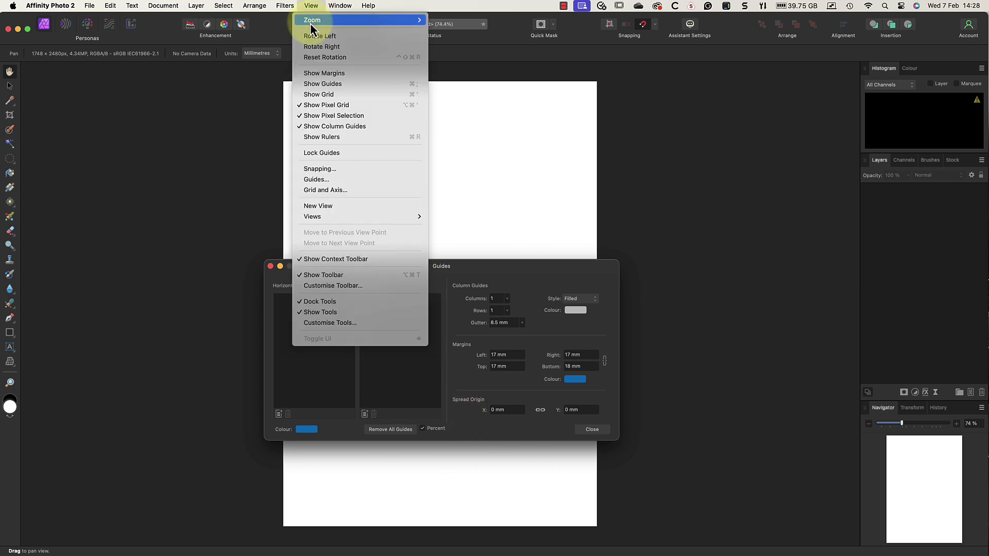
click(319, 85)
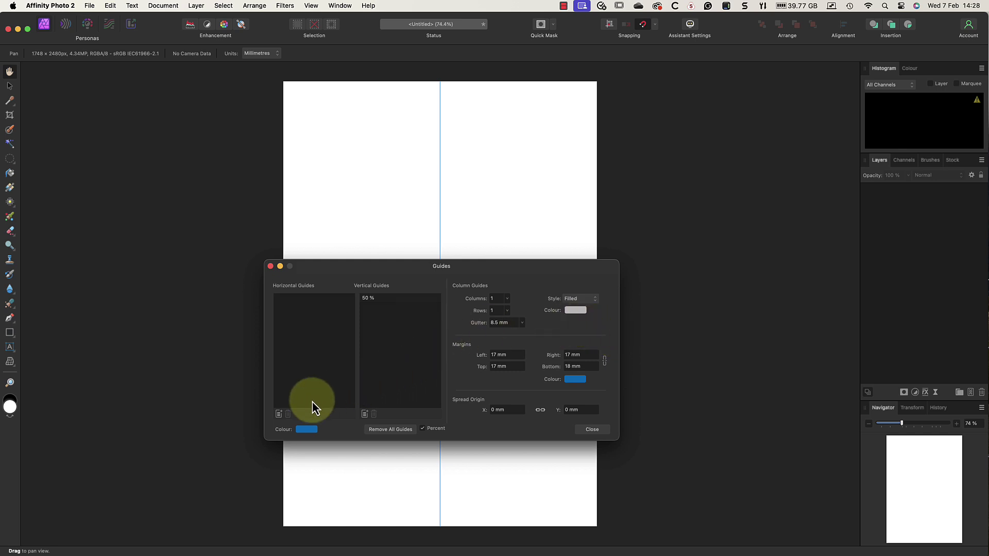
Step: Add a horizontal guide at 50 % and a second horizontal guide set to 75 %
click(278, 415)
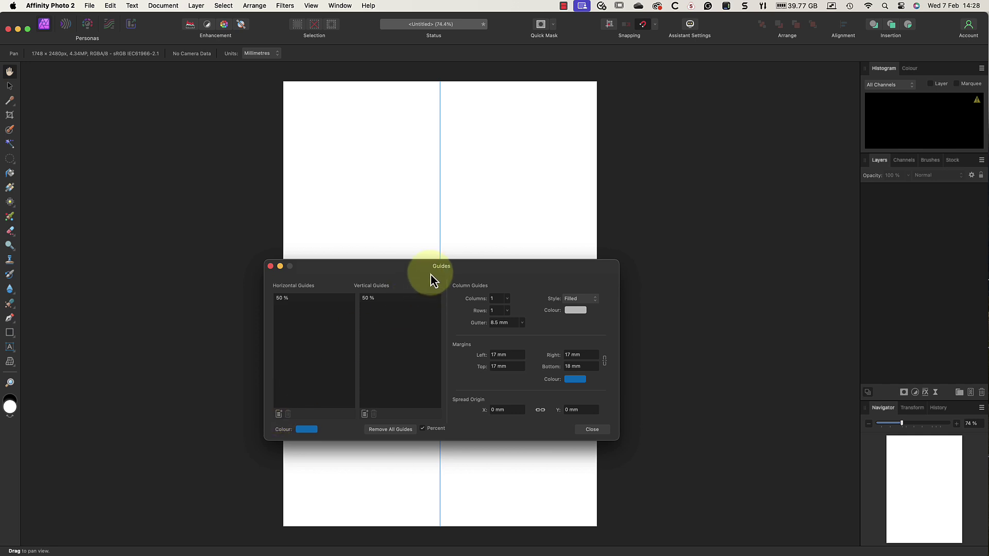
drag(431, 274, 425, 344)
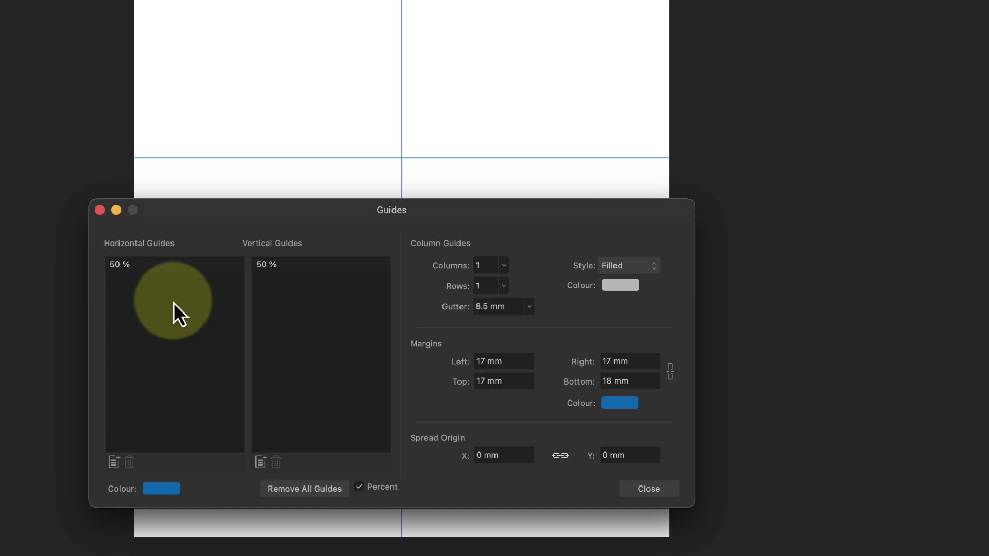
click(114, 462)
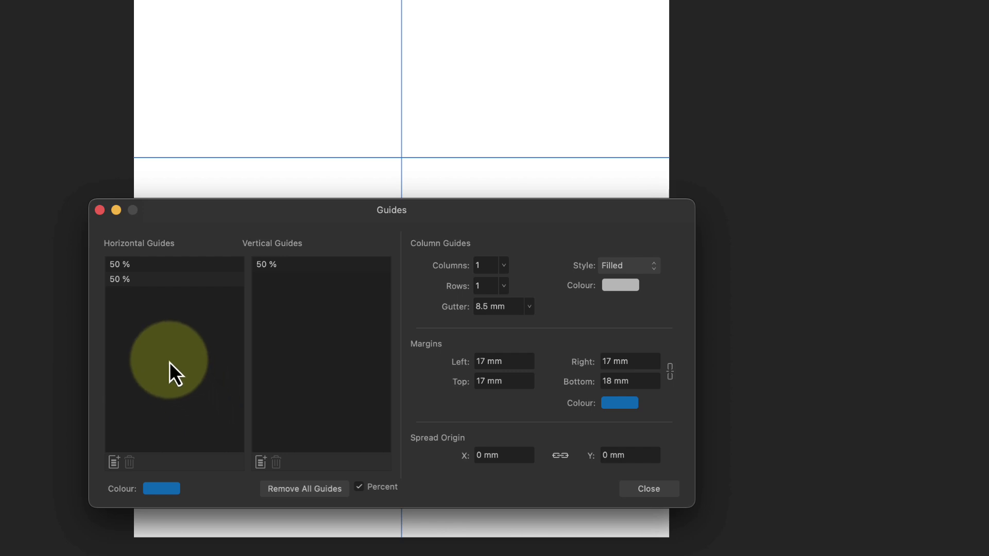
click(113, 281)
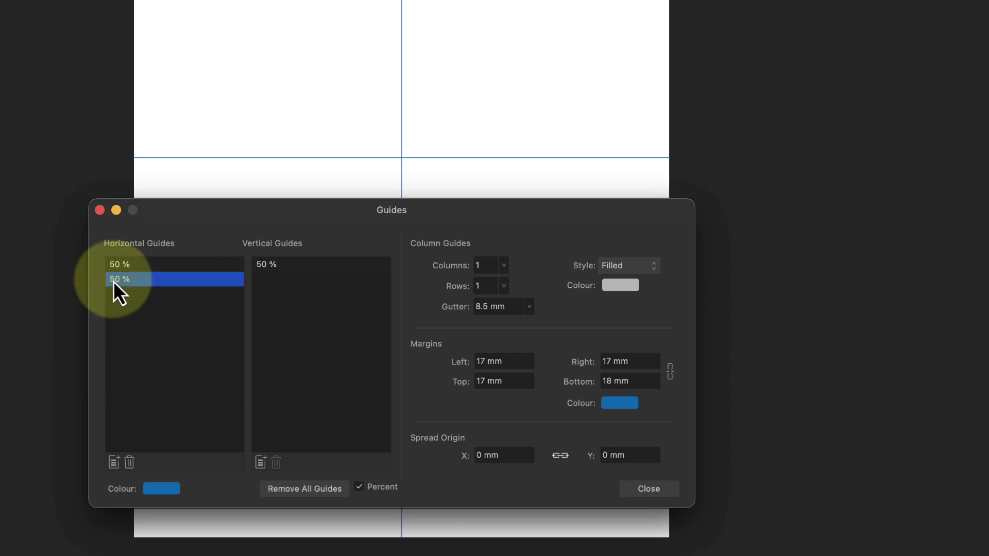
click(116, 283)
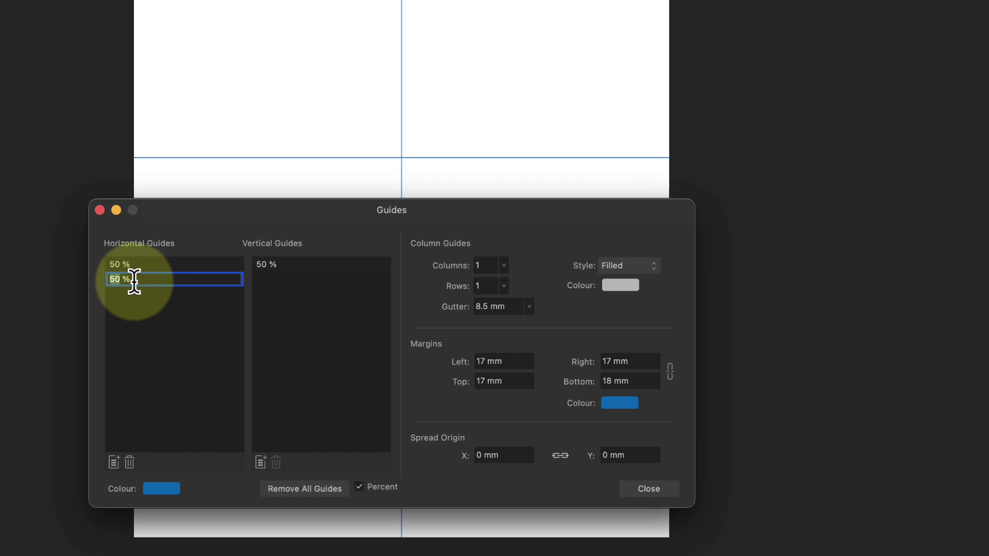
text(75)
key(Return)
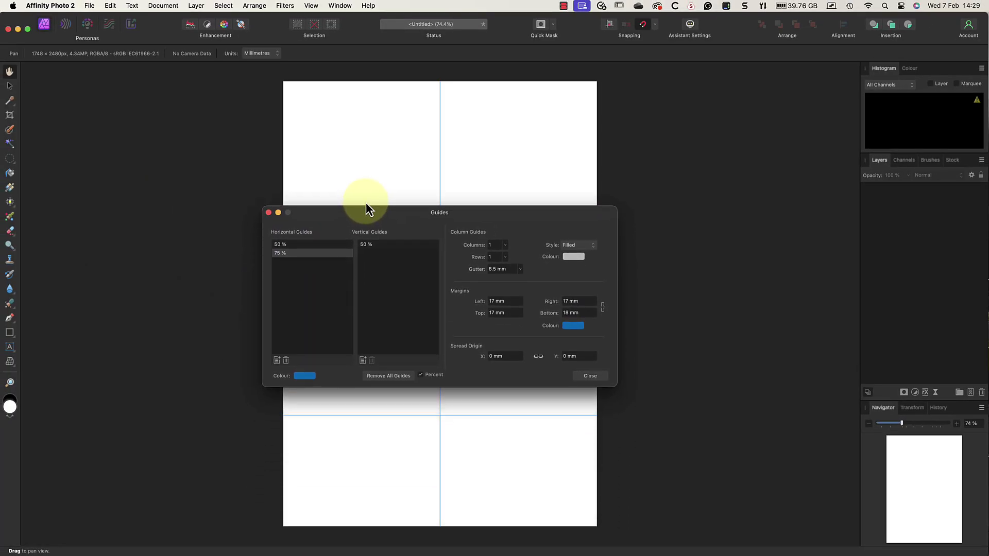
Step: Add a third horizontal guide at 95 % and close the Guides settings
drag(367, 208, 360, 100)
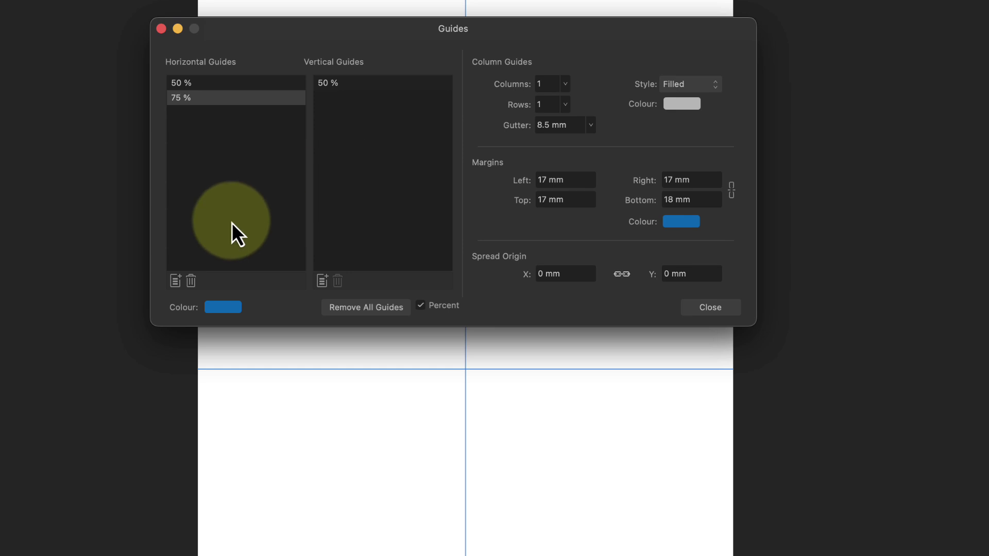
click(175, 281)
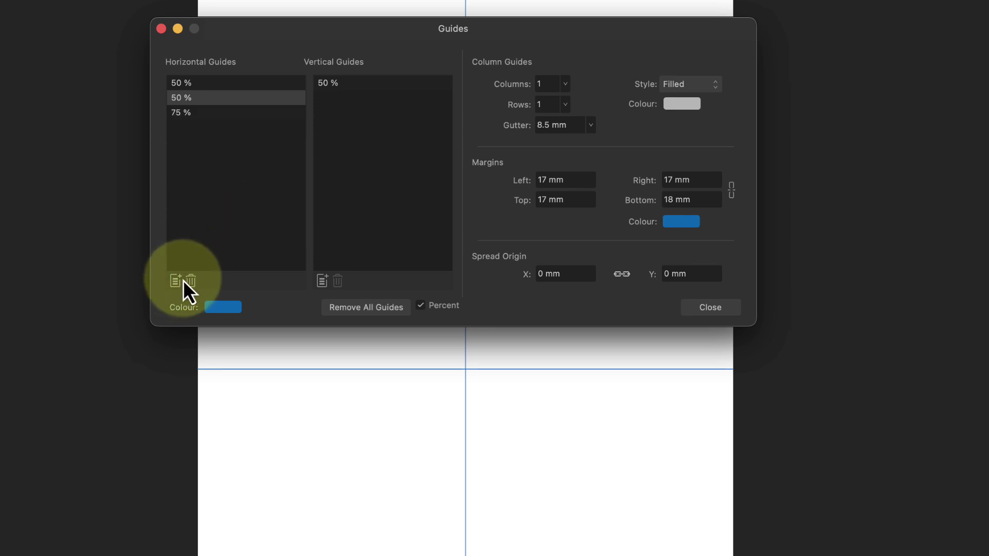
double_click(185, 98)
click(178, 98)
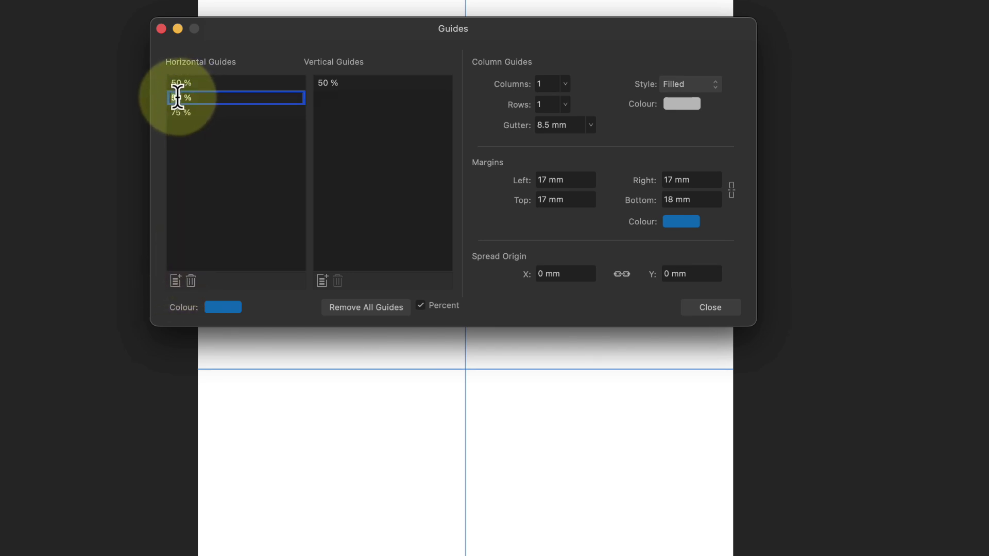
key(BackSpace)
text(9)
key(Return)
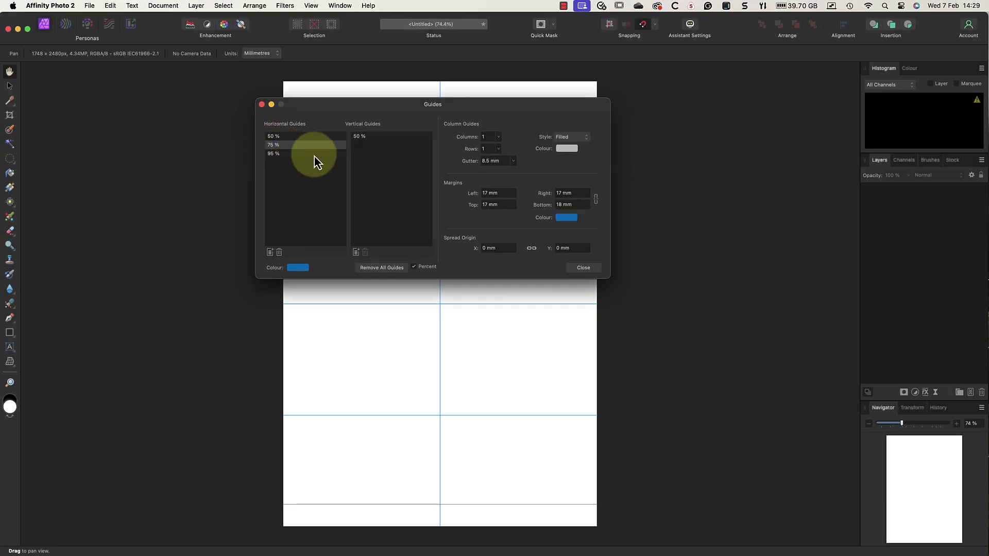
click(584, 268)
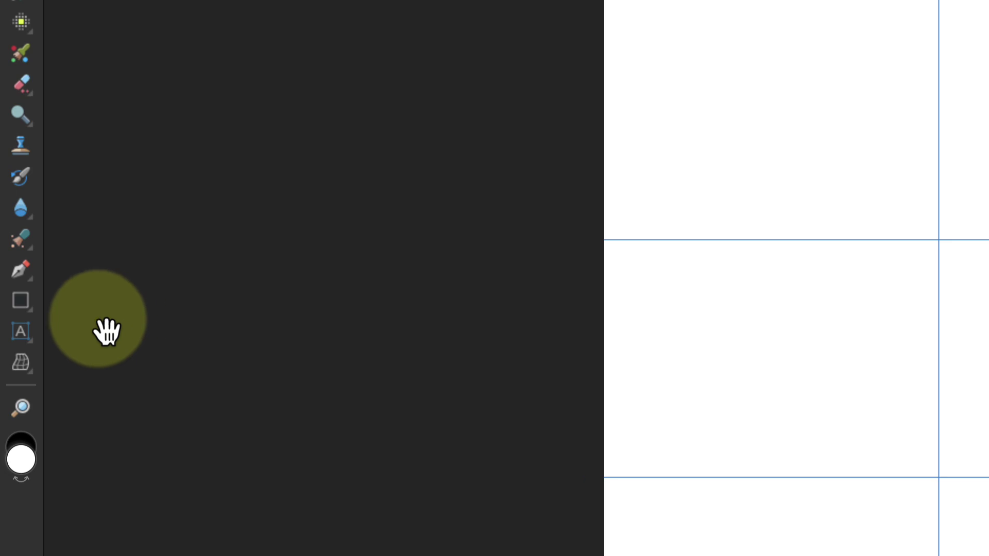
Step: Select the Artistic Text Tool from the Tools panel
click(32, 344)
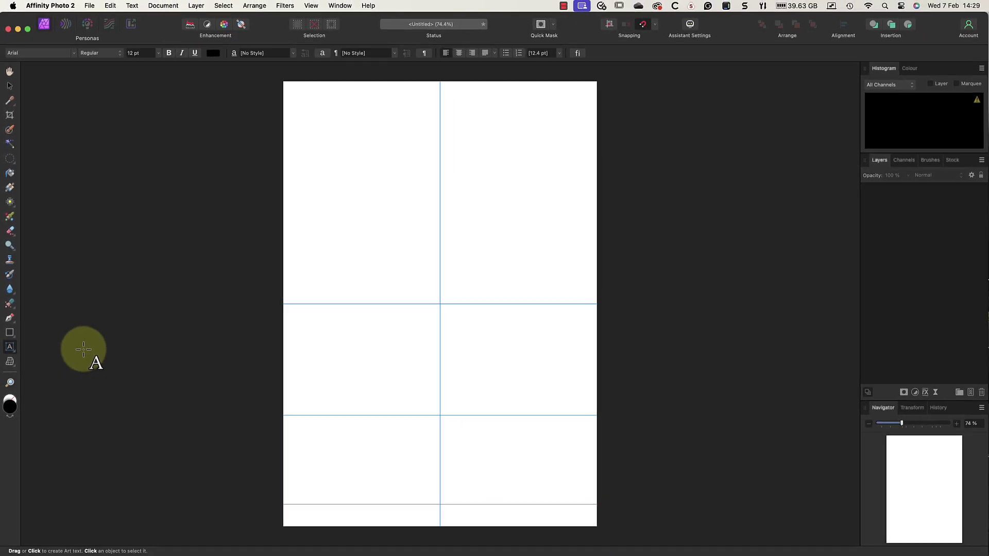
Step: Type the 14 pt two-line title 'Sunrise at Owler Tor / Peak District' below the centre guide
click(383, 381)
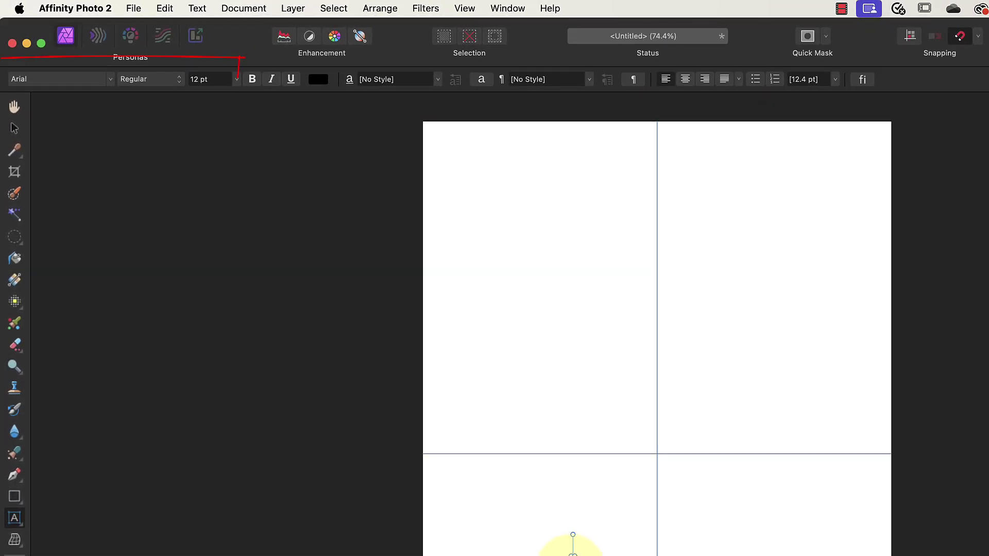
click(237, 79)
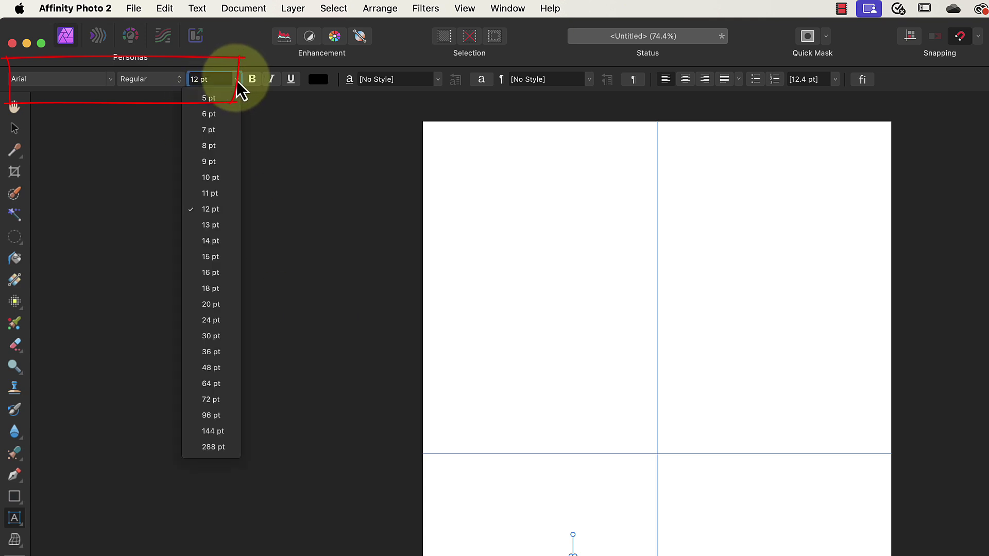
click(206, 241)
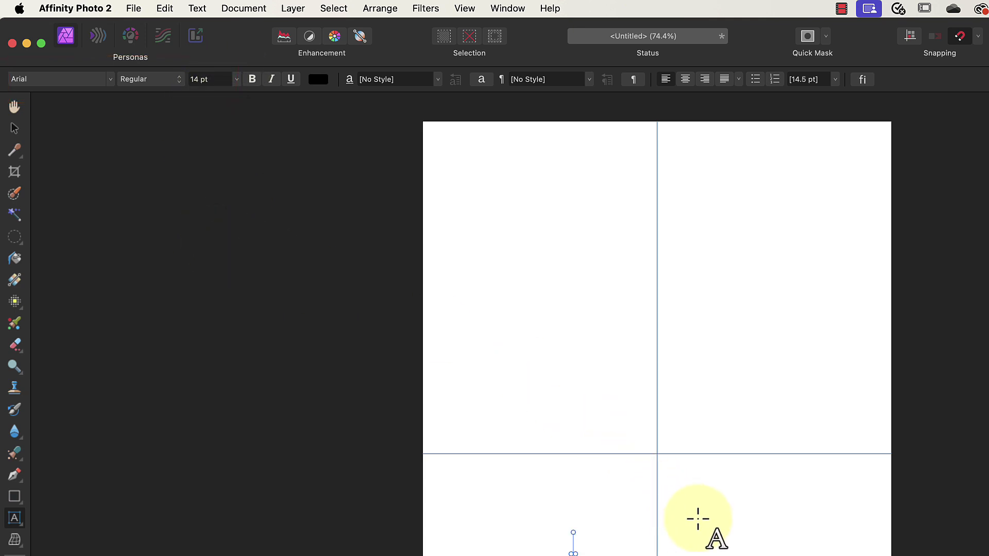
text(S)
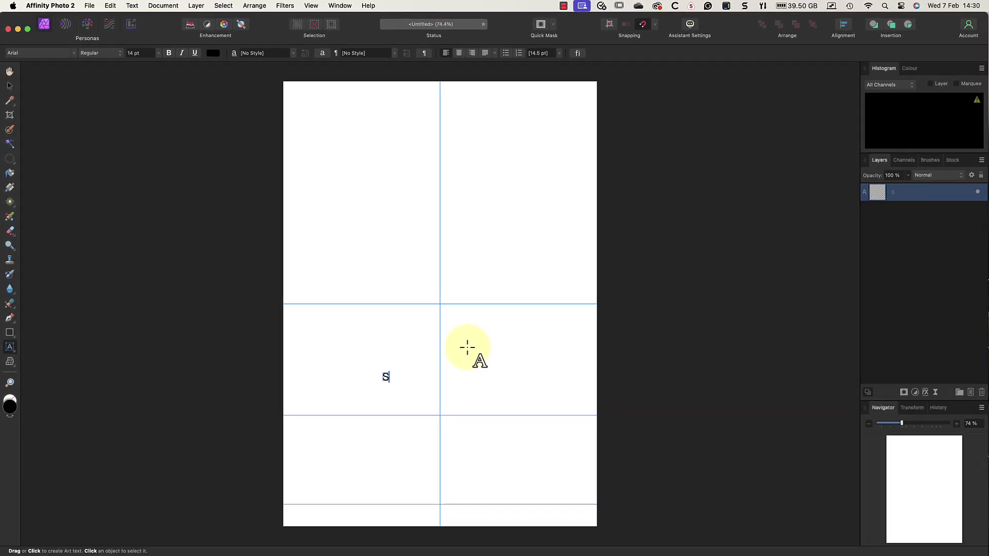
text(unrise at)
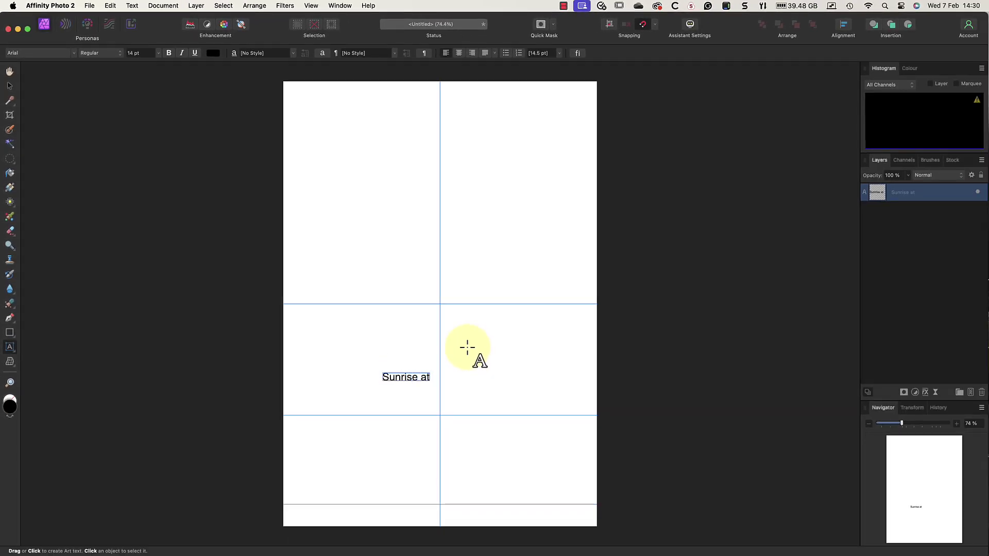
text( Owler Tor Peak)
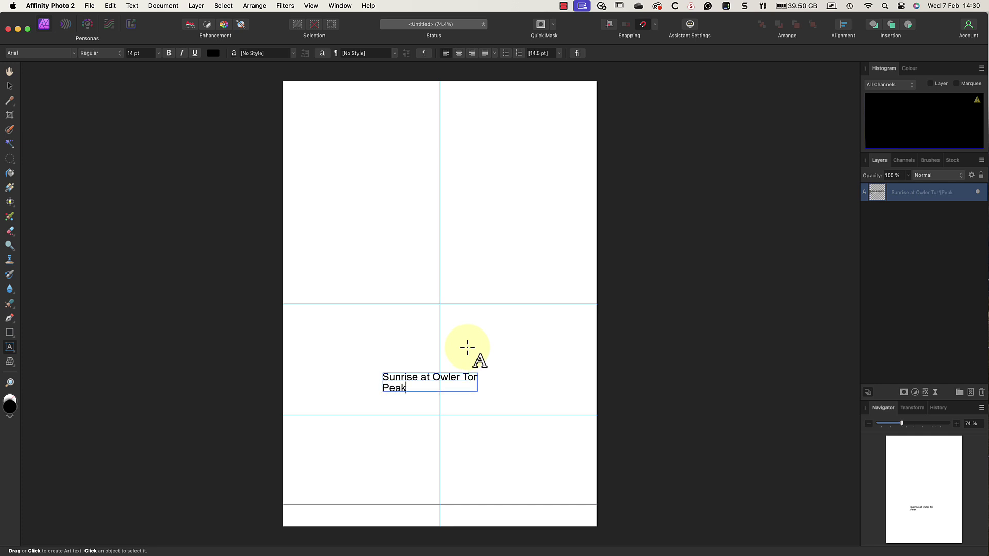
text( District)
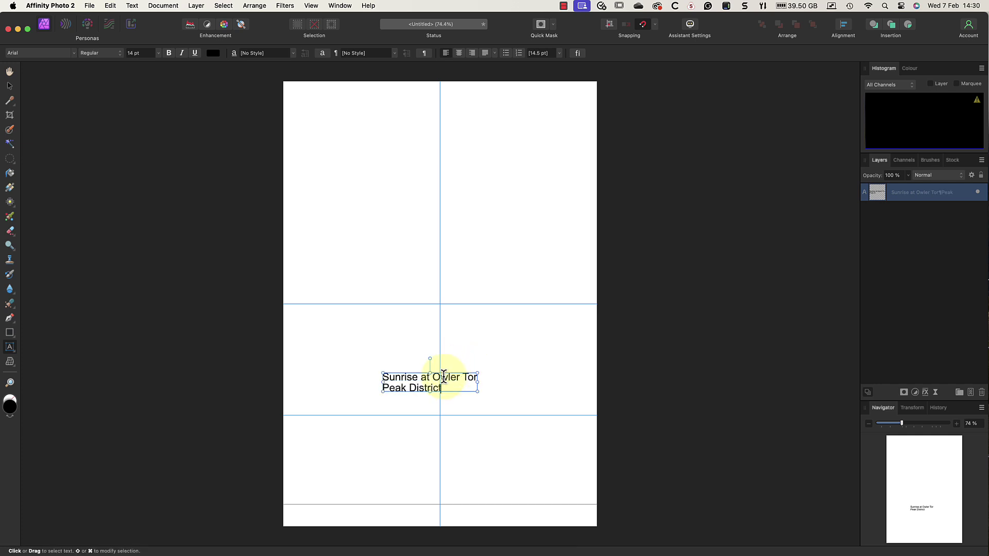
drag(444, 387, 384, 375)
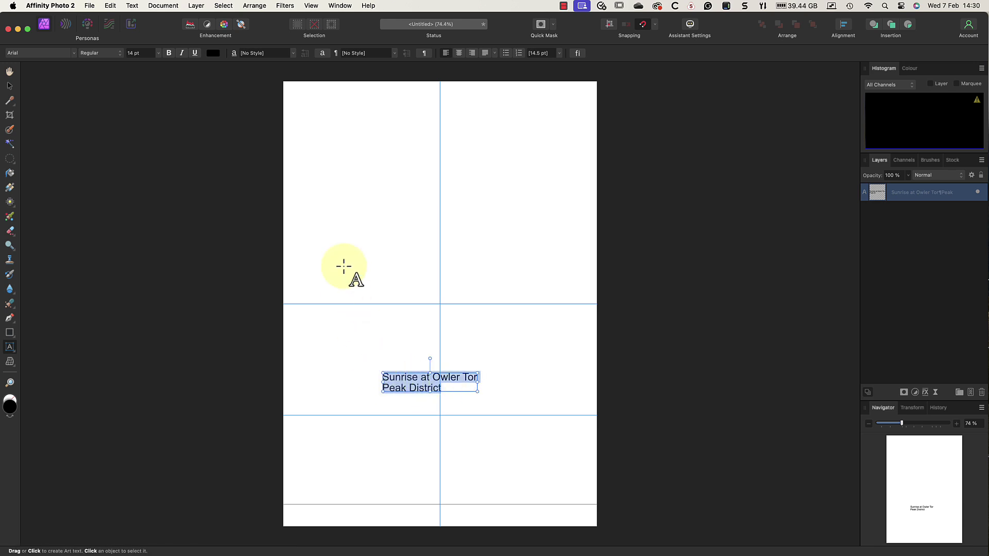
Step: Centre-align the title and move it onto the vertical centre guide at the 75 % guide
click(458, 53)
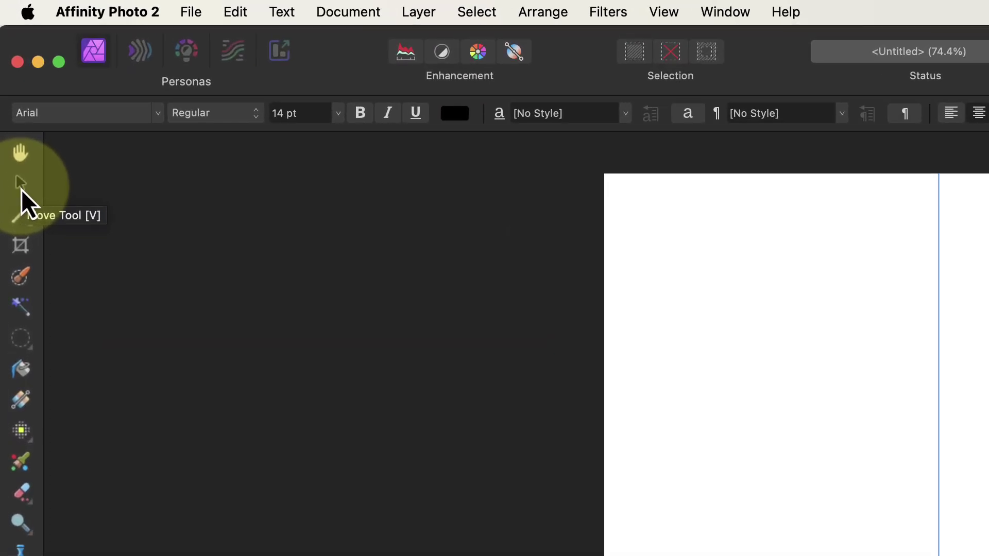
click(21, 189)
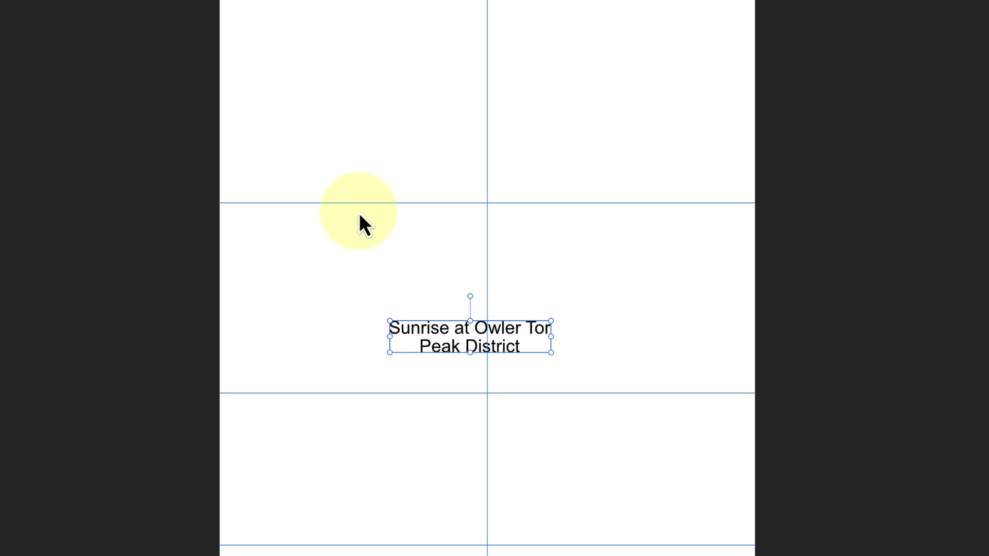
drag(437, 340, 455, 396)
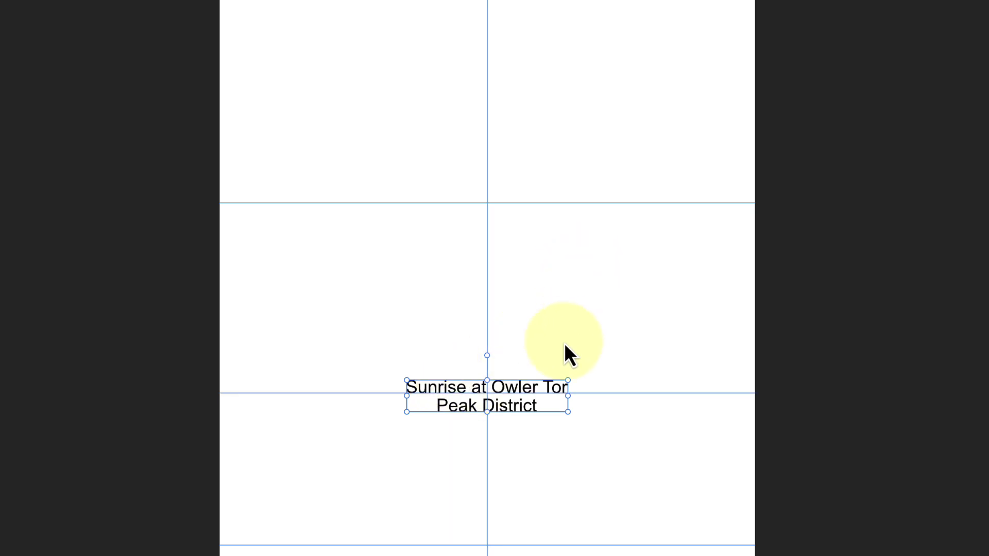
mouse_move(530, 405)
mouse_down()
mouse_move(533, 391)
mouse_move(532, 414)
mouse_up()
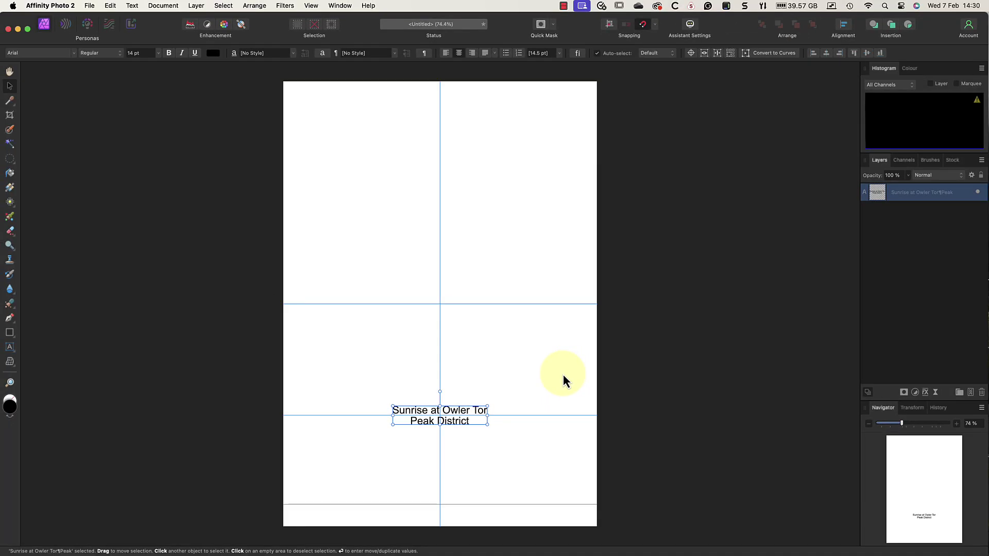
Step: Check the snapping settings from the View menu and close them
click(313, 6)
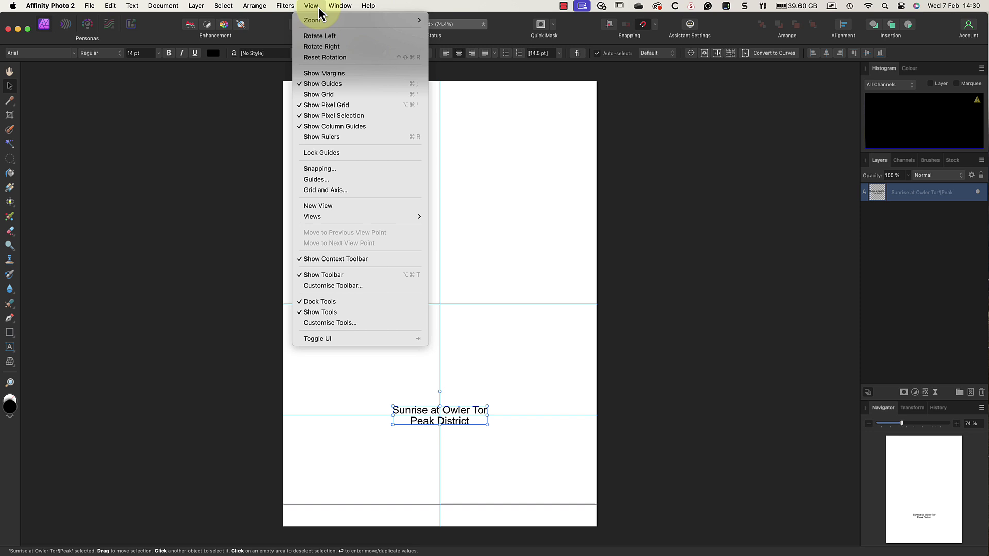
click(350, 168)
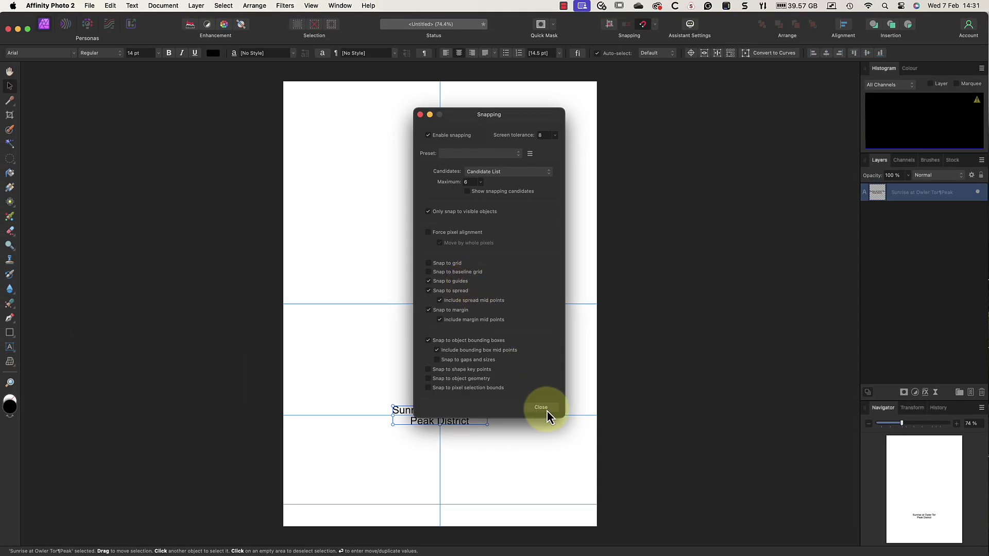
click(542, 408)
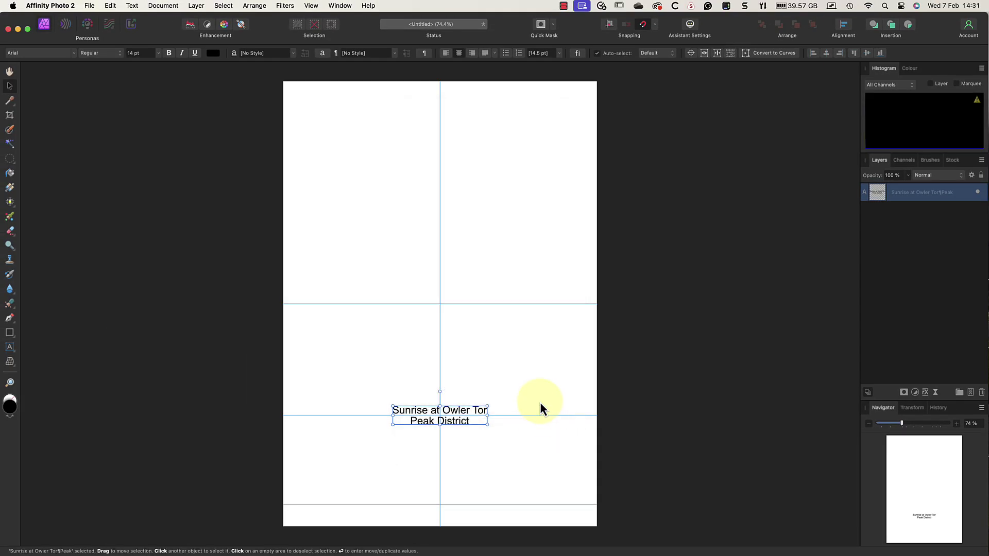
scroll(540, 396, down, 3)
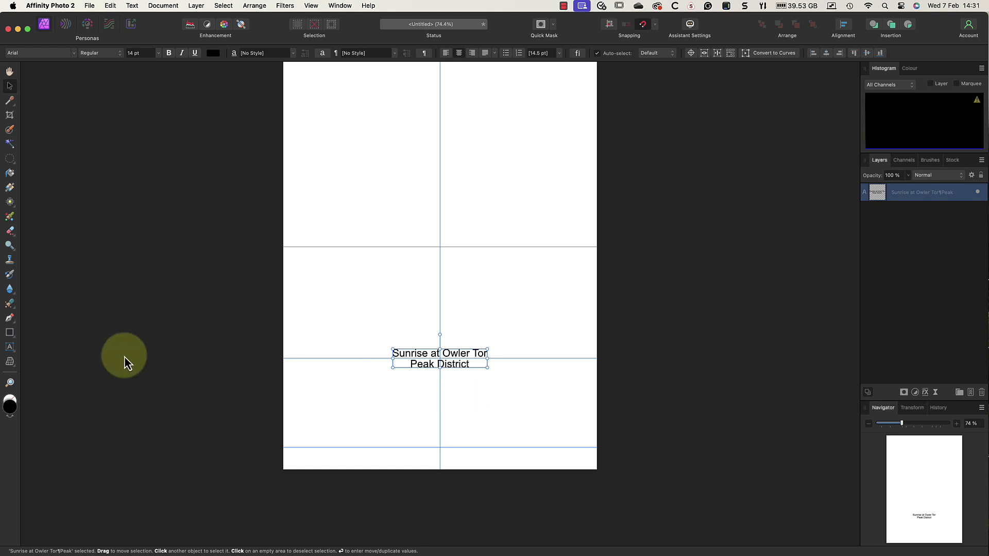
Step: Type a two-line credit below the title: the photographer's name and website
click(9, 347)
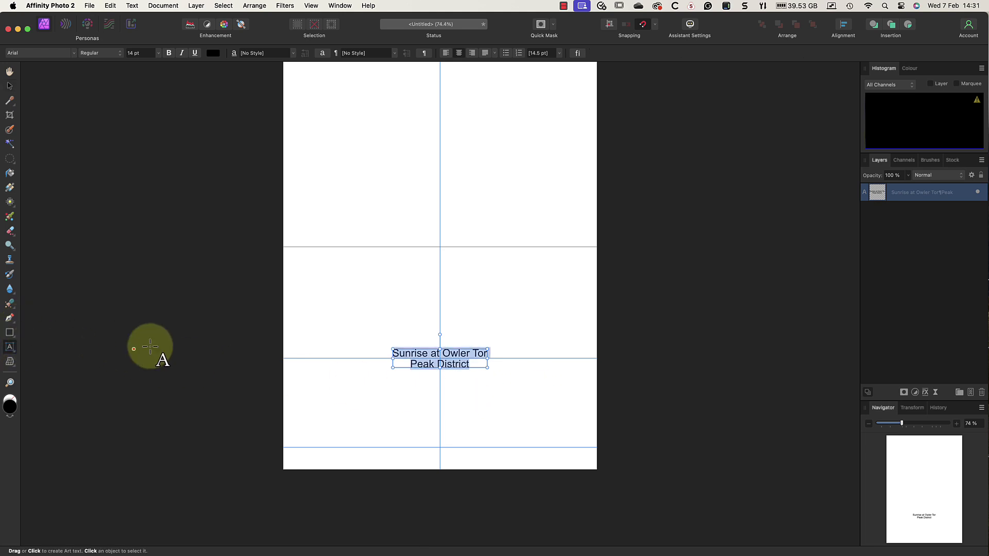
click(382, 418)
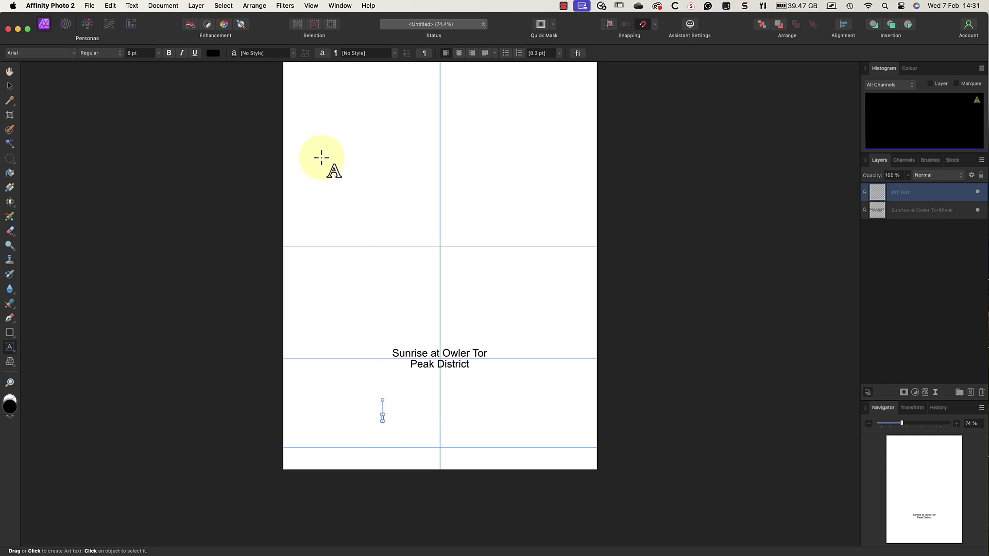
text(Robin Whalley)
key(Return)
text(lenscraft.co.uk)
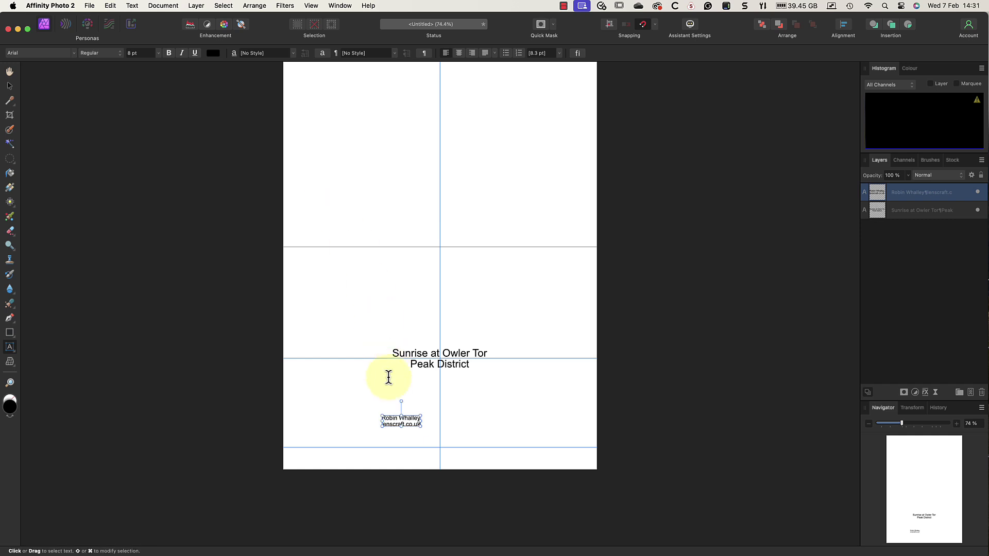
key(Escape)
Step: Centre-align the credit and place it on the centre line at the 95 % guide
drag(387, 423, 422, 422)
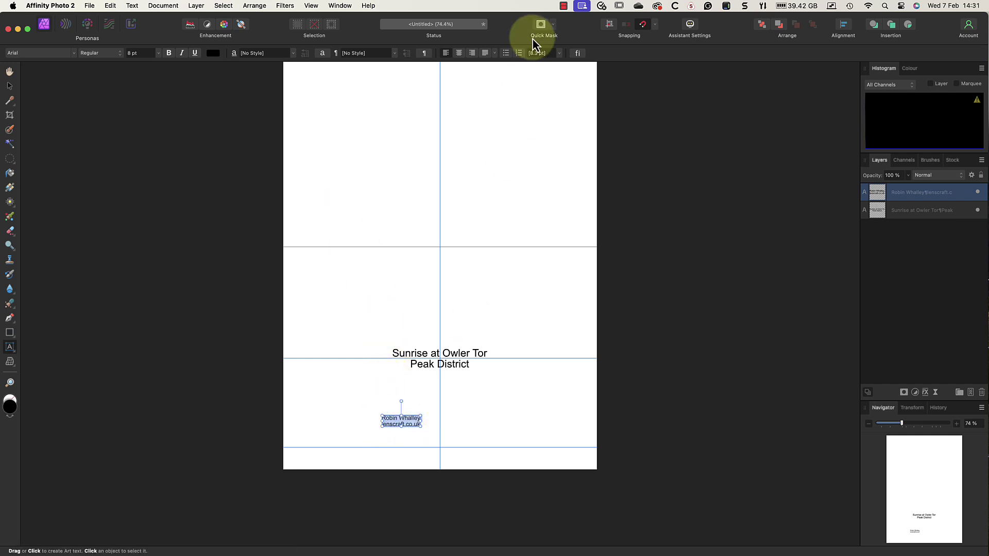
click(459, 53)
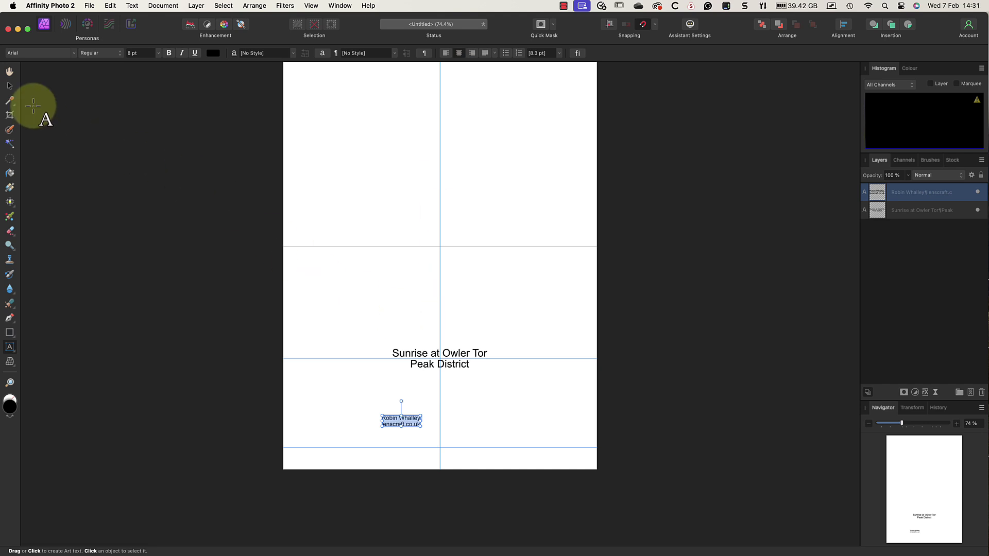
click(10, 86)
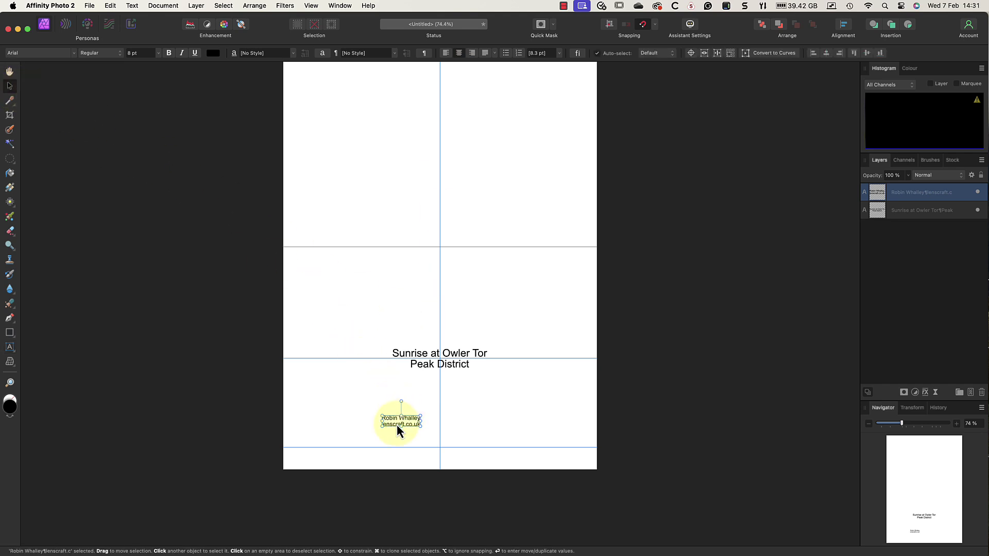
drag(396, 424, 438, 453)
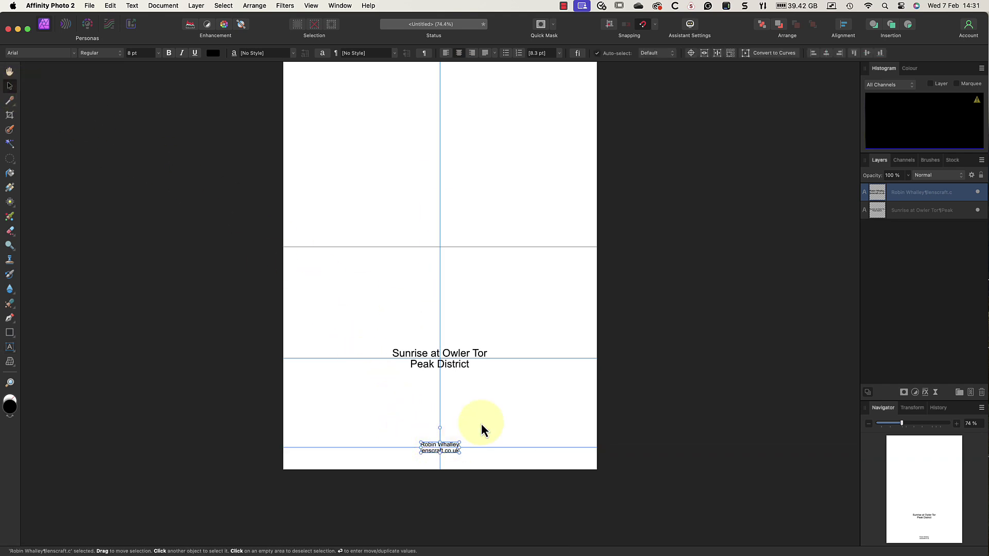
click(481, 422)
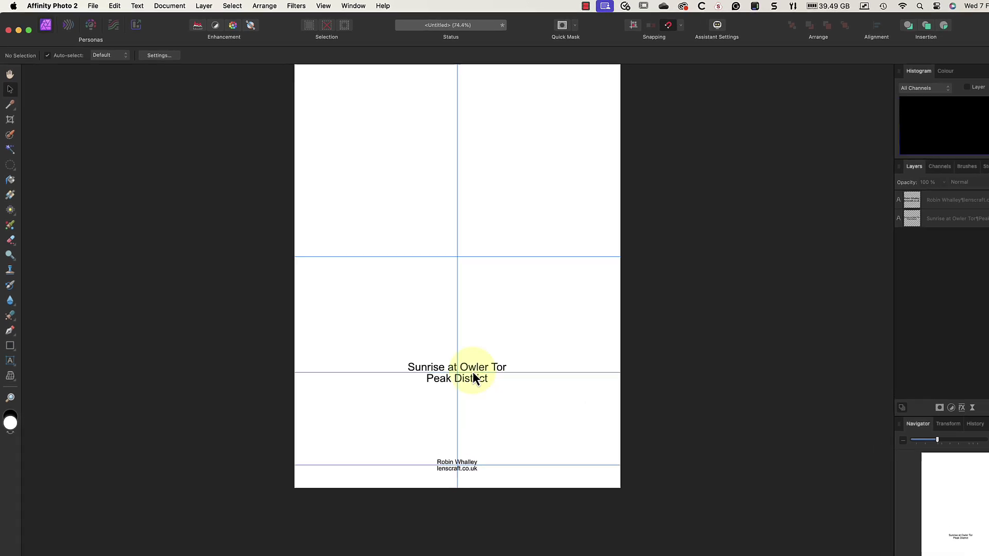
Step: Apply Document > Rotate 90° Clockwise twice to turn the page 180°
click(165, 7)
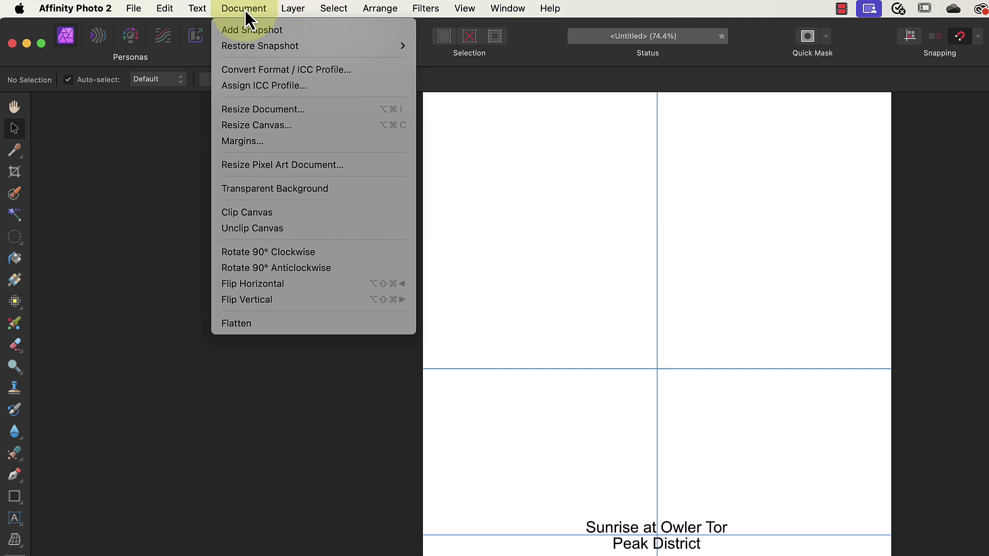
click(301, 258)
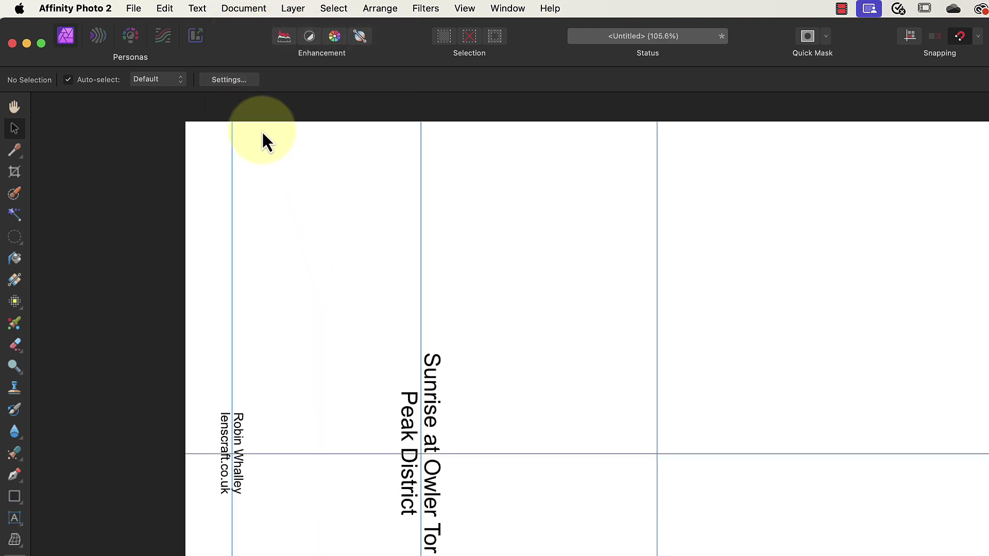
click(242, 6)
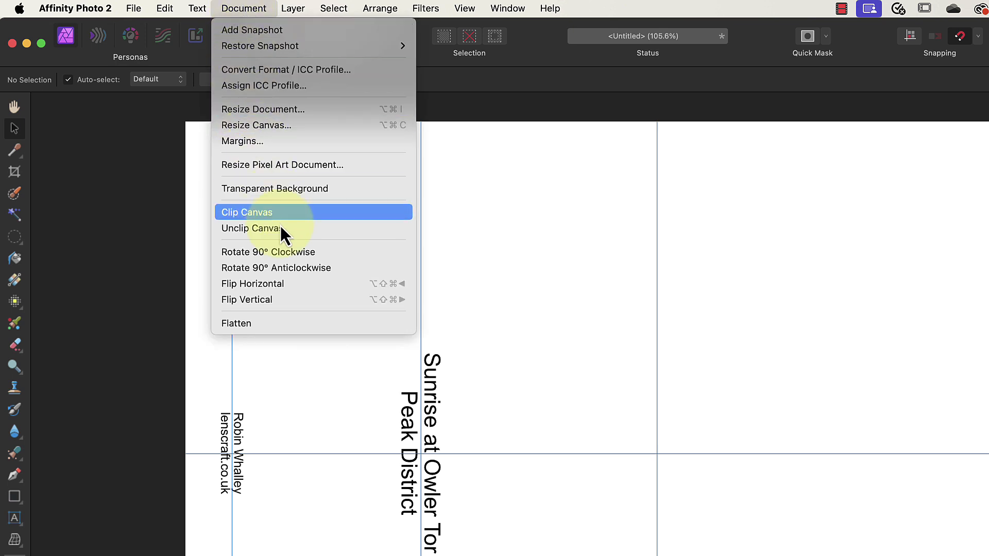
click(285, 254)
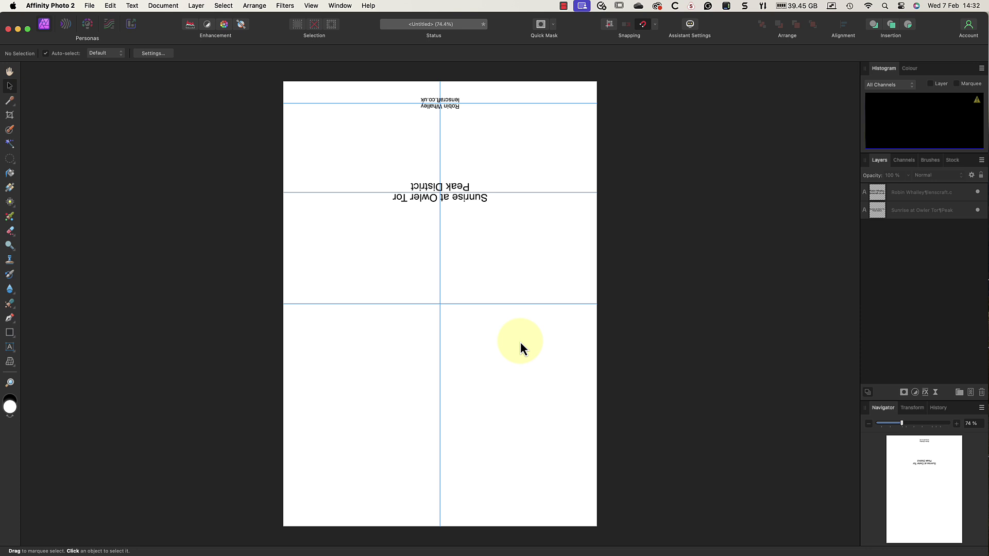
Step: Add a new horizontal guide at 75 % in the Guides settings, then close them
click(311, 6)
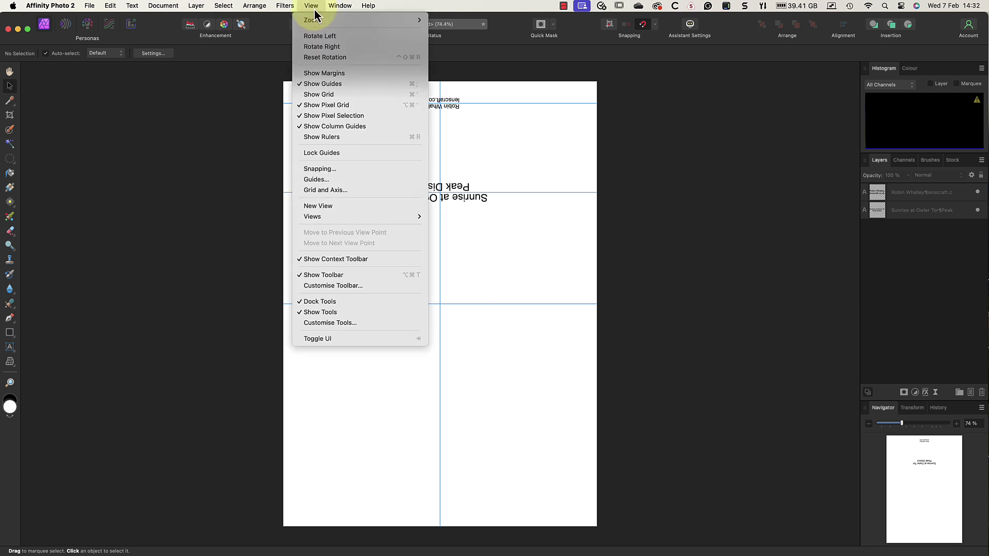
click(319, 179)
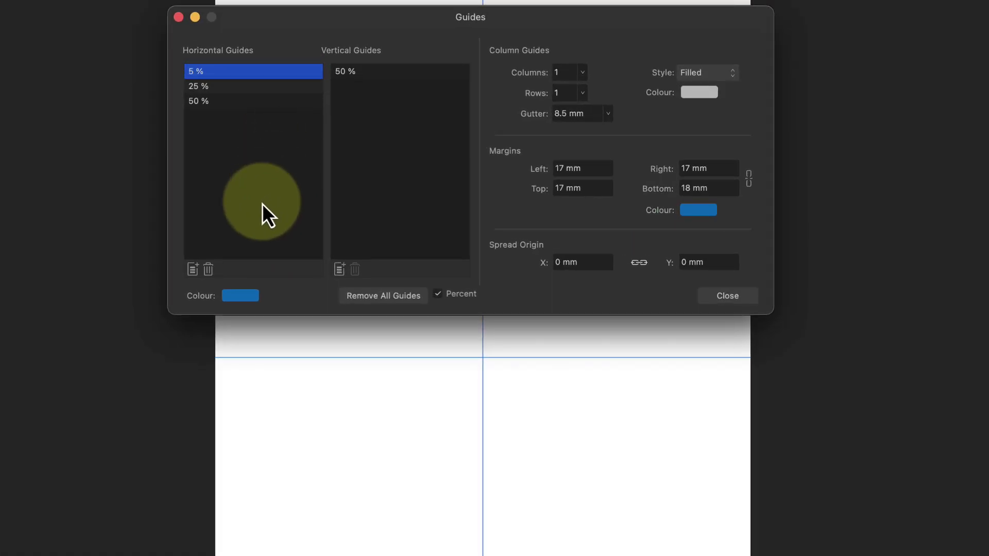
click(193, 273)
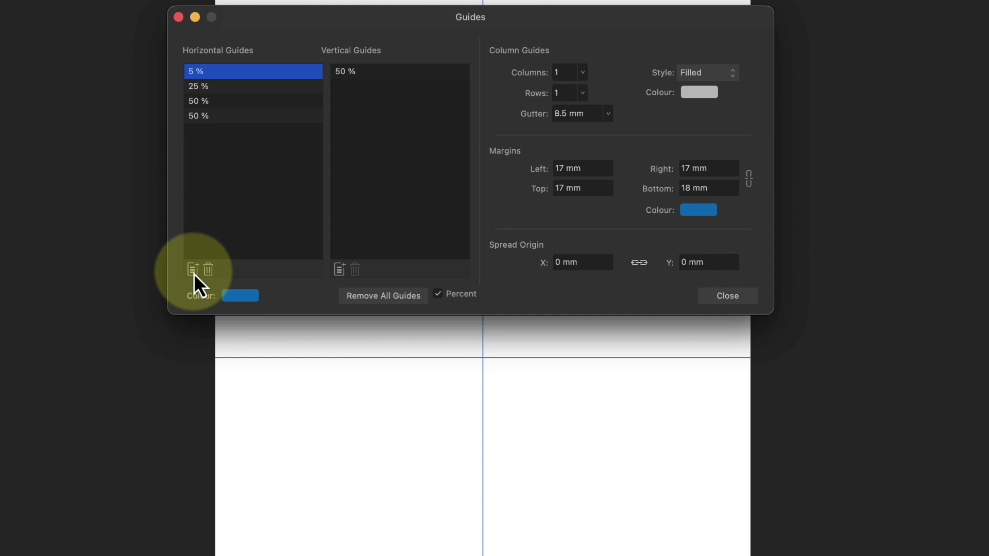
click(197, 114)
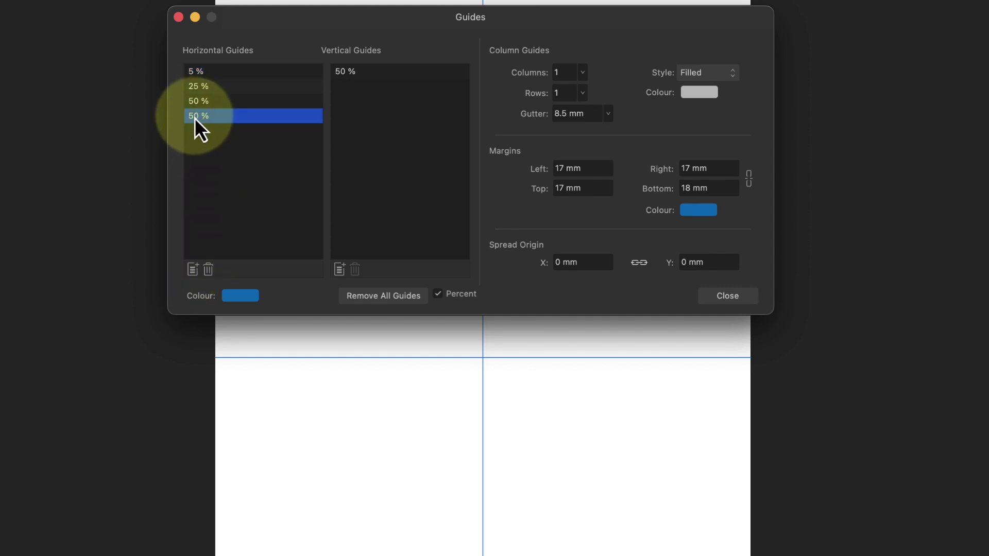
click(195, 119)
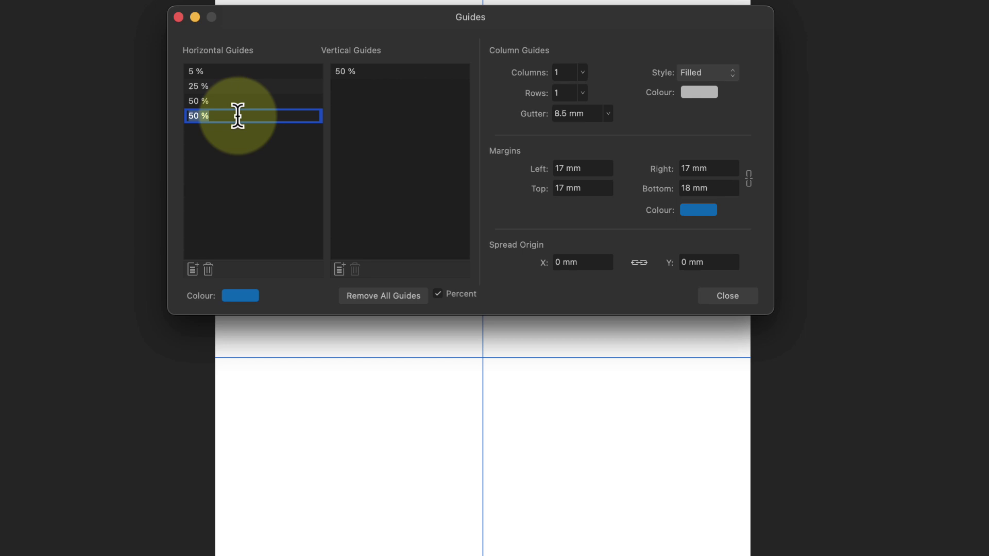
text(75)
key(Return)
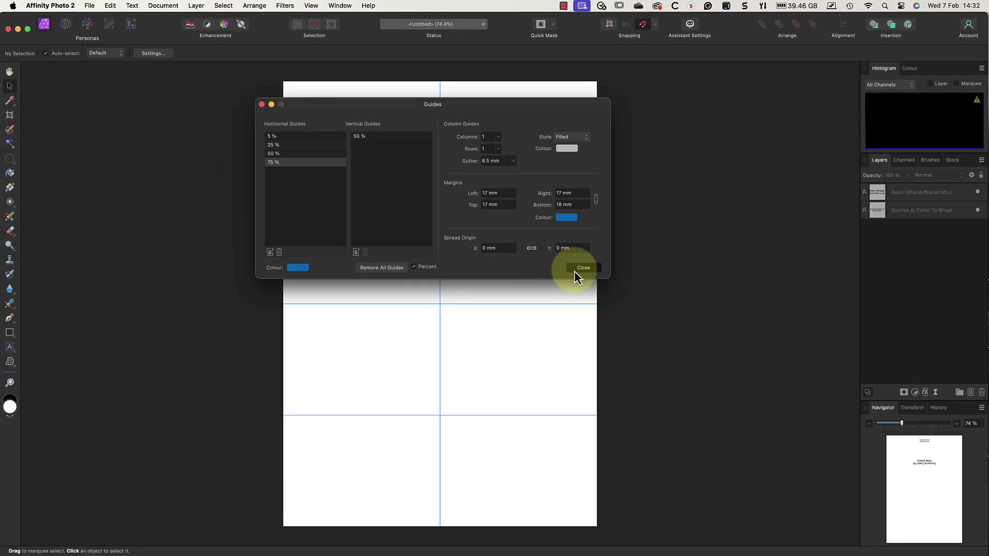
click(727, 296)
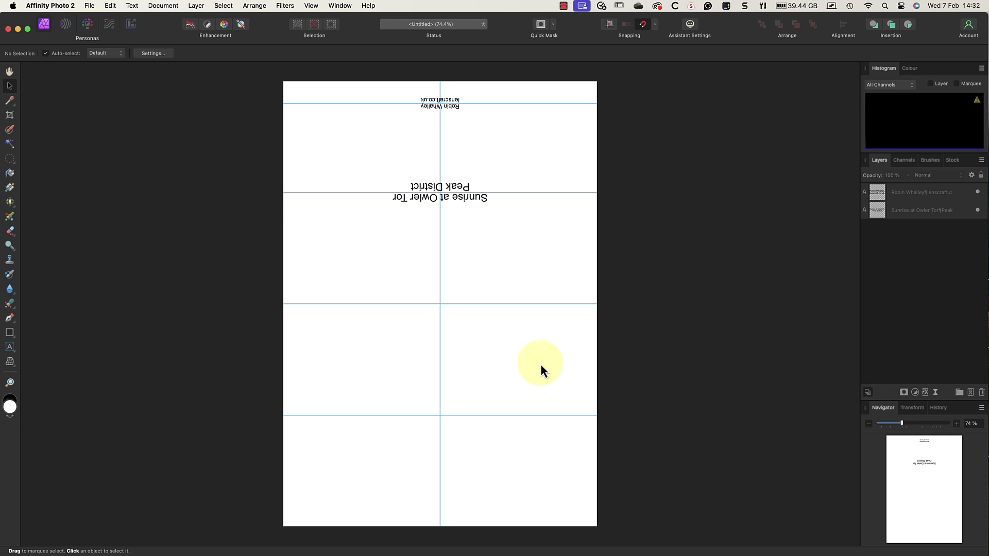
Step: Place Card Image.afphoto into the card at its default size
click(89, 6)
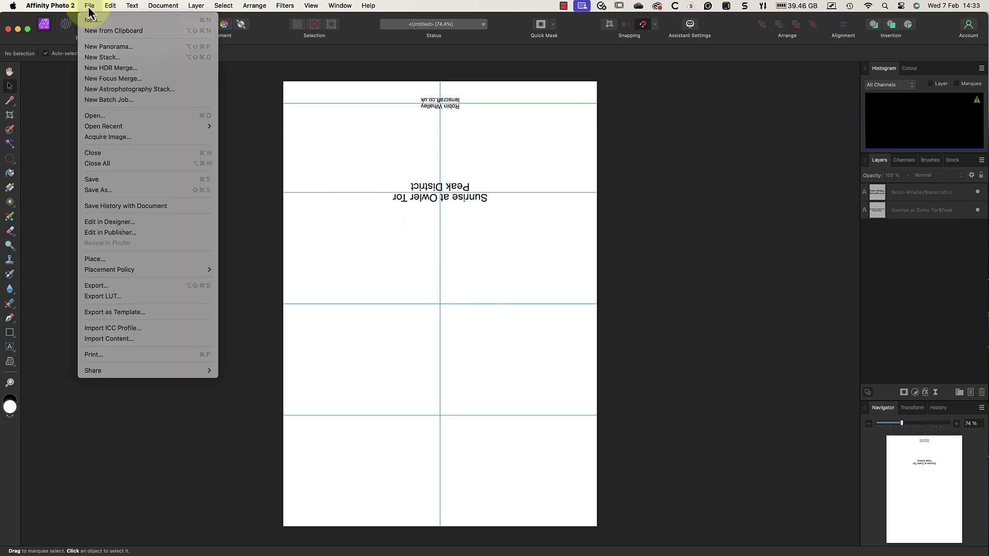
click(109, 258)
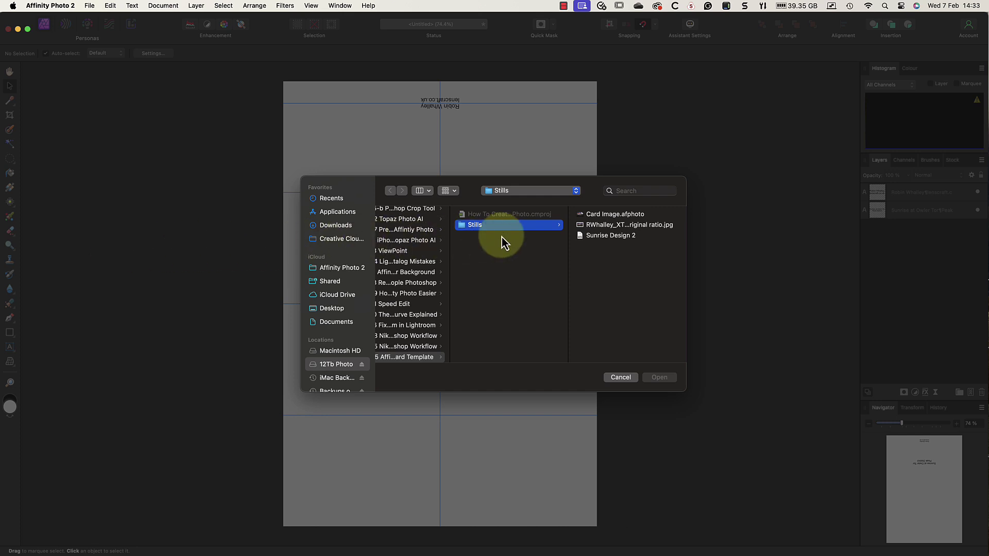
click(592, 216)
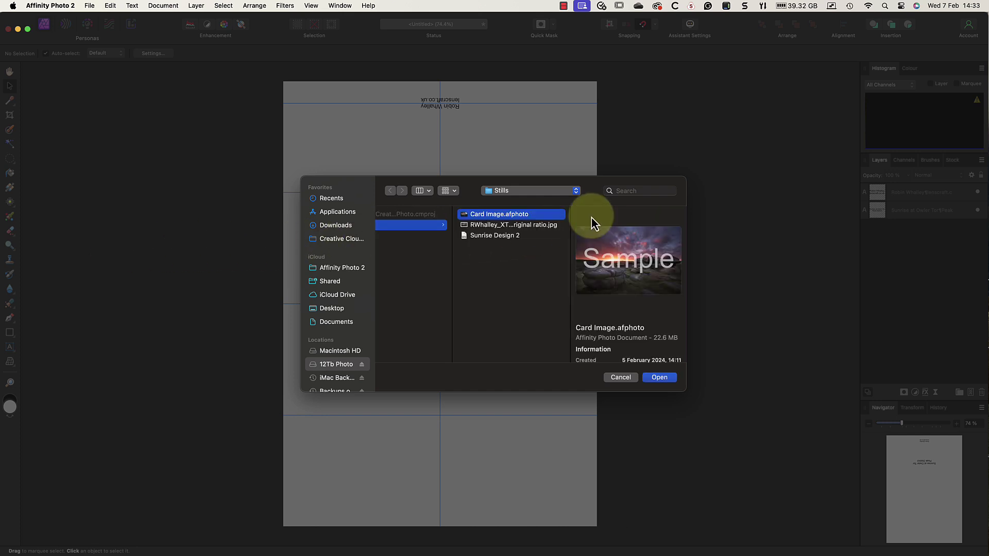
click(659, 377)
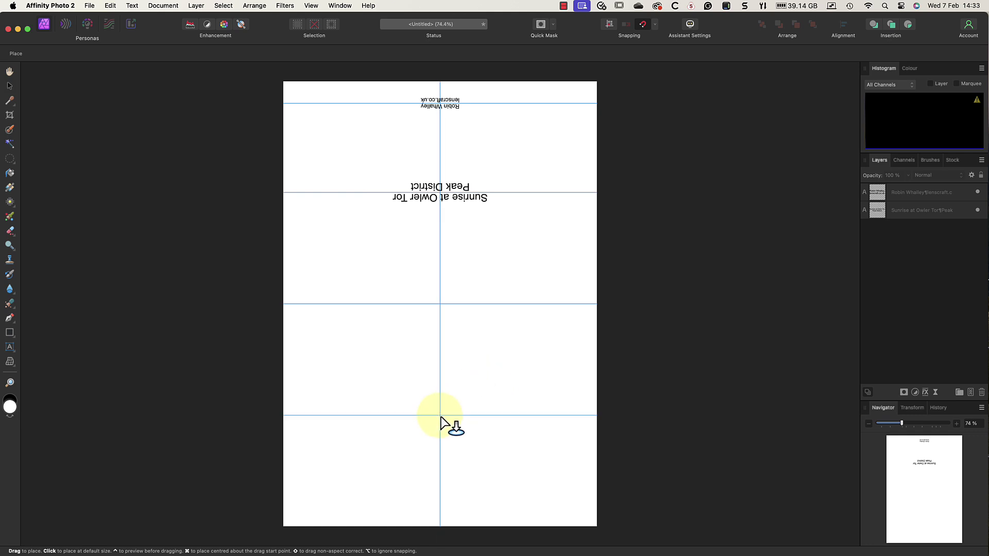
click(441, 415)
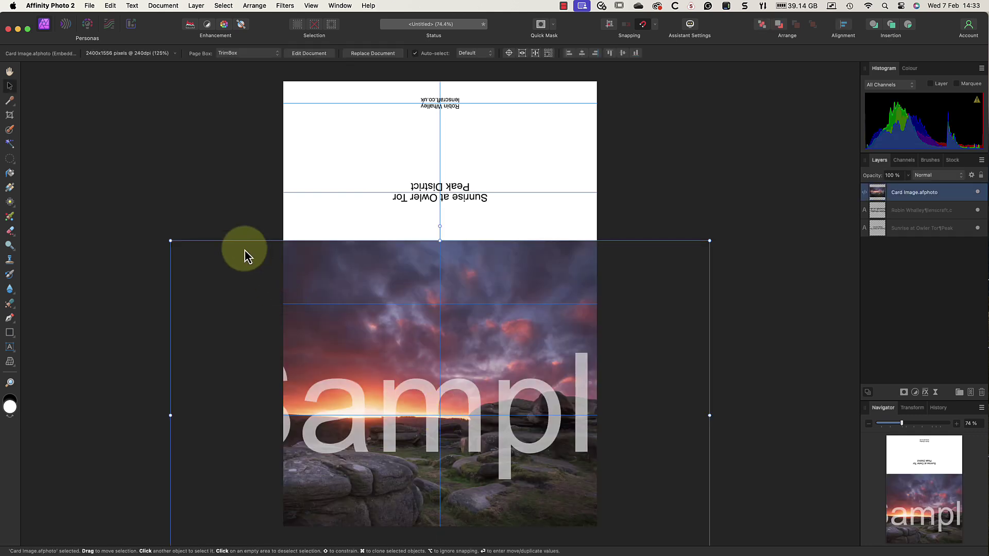
Step: Shrink the photo and centre it in the page's lower front panel
drag(169, 240, 381, 429)
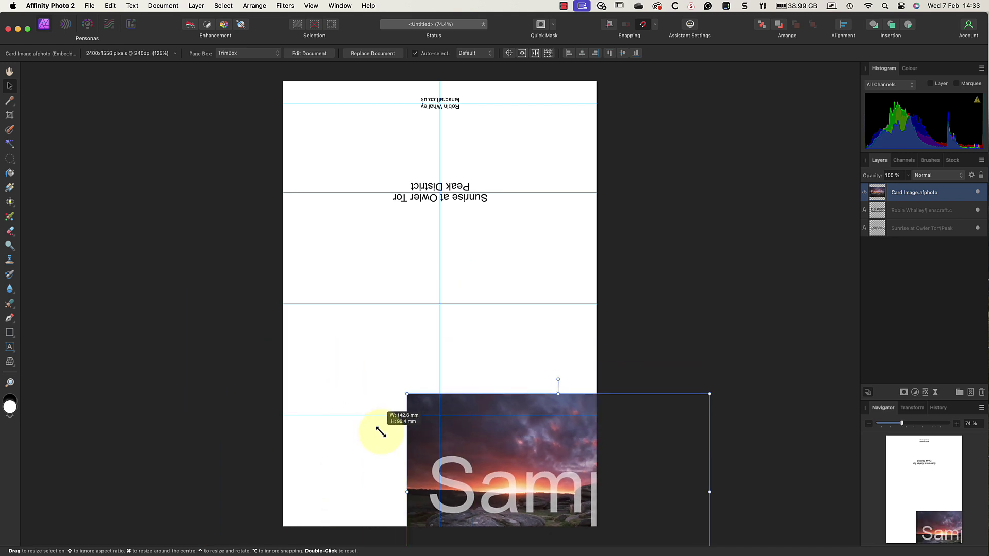
drag(508, 469, 395, 394)
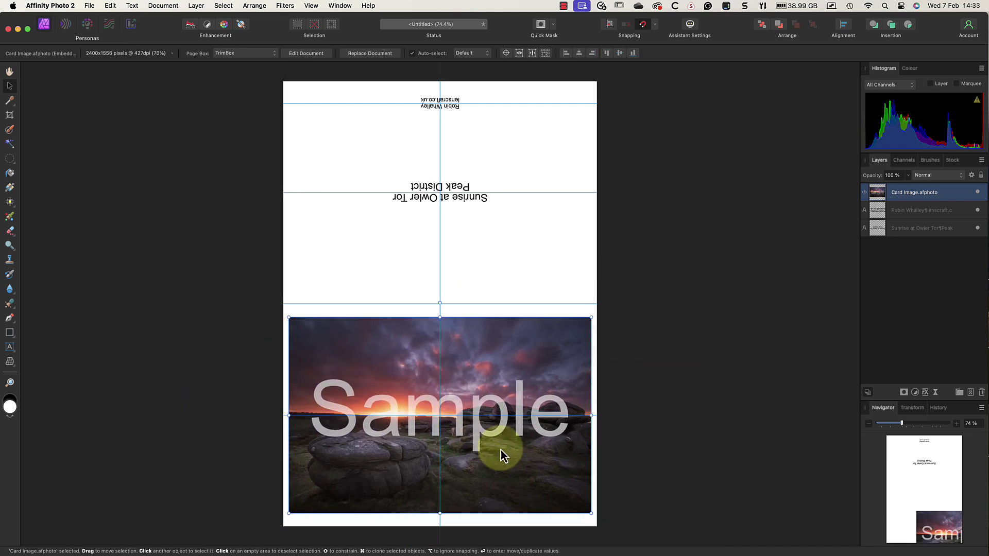
drag(588, 510, 565, 496)
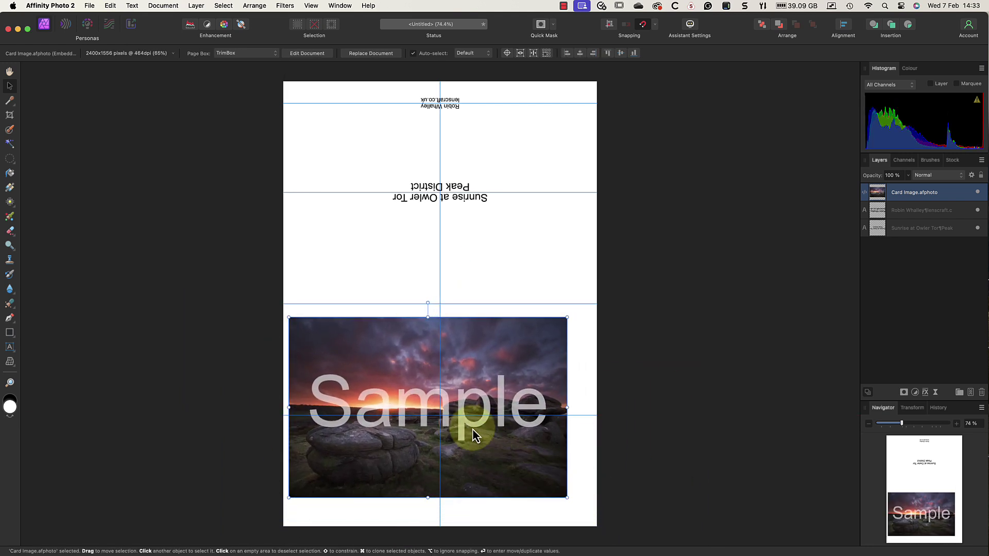
drag(468, 428, 484, 440)
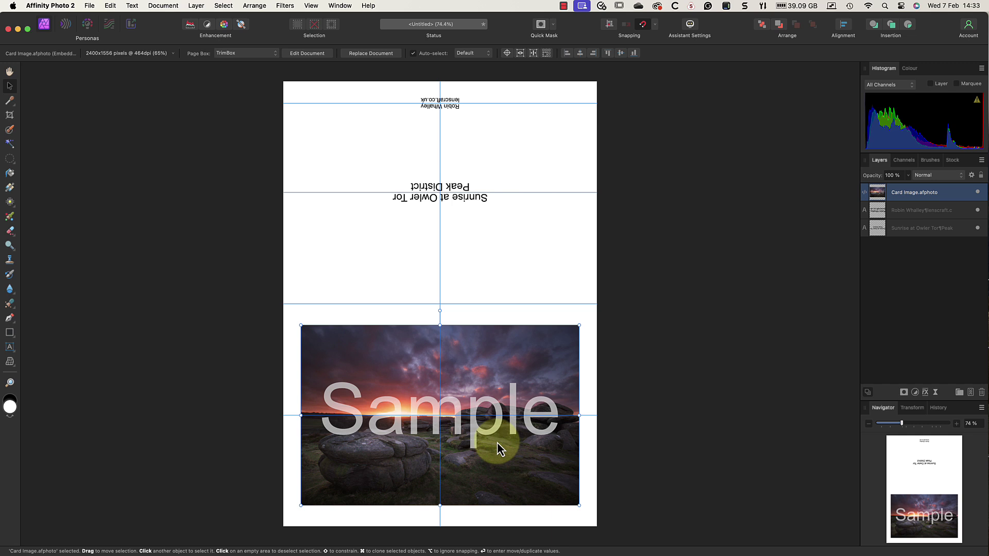
Step: Open the embedded Card Image in its own document and hide its Sample text layer
double_click(497, 449)
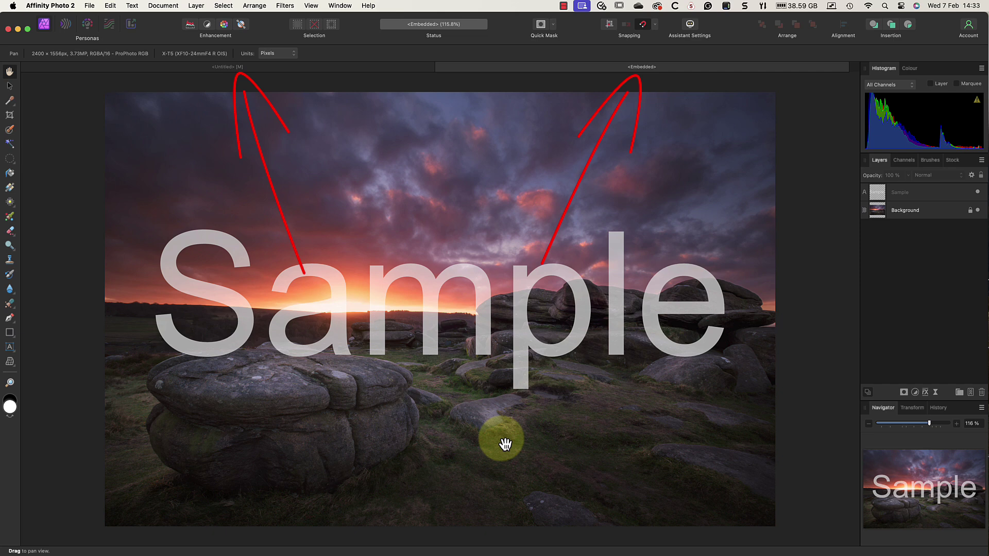
click(252, 71)
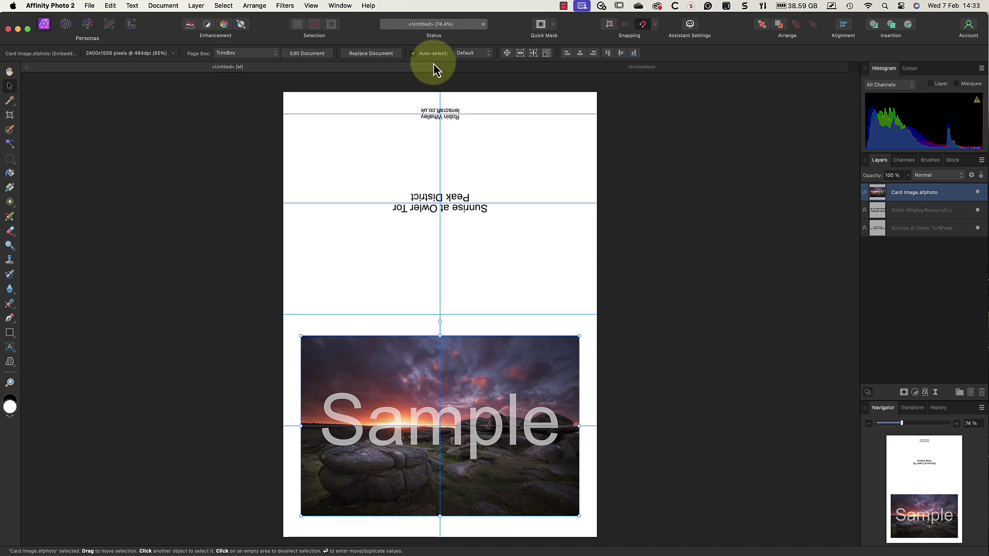
click(471, 71)
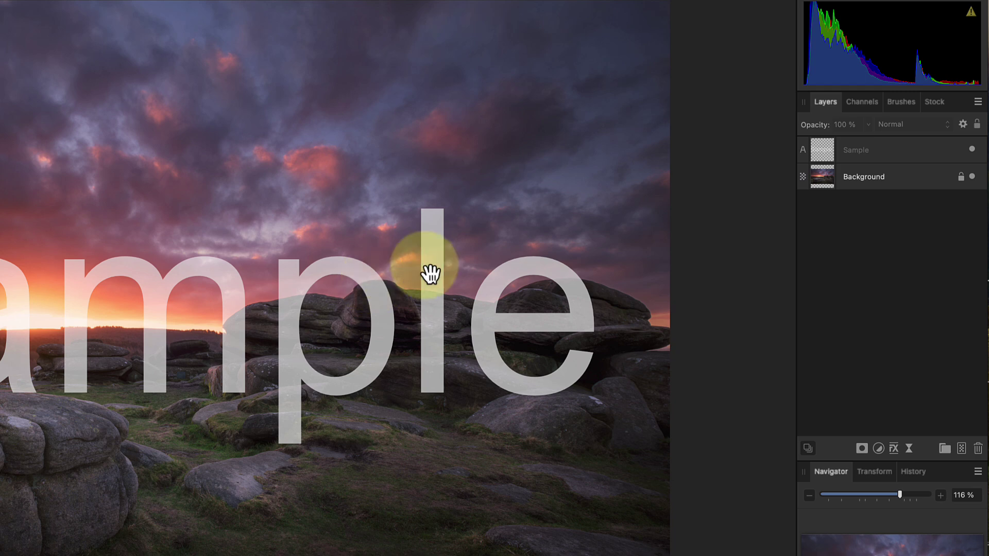
click(972, 151)
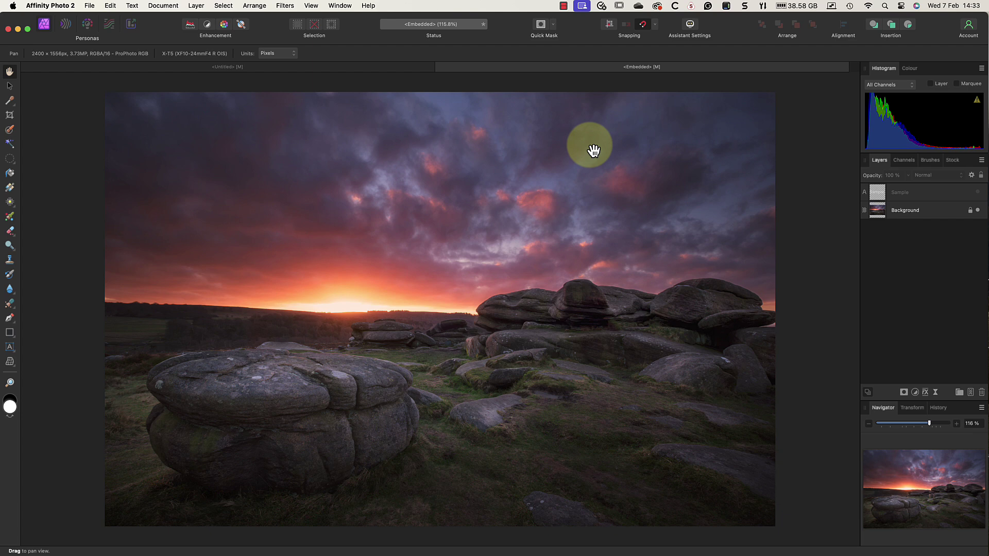
click(443, 68)
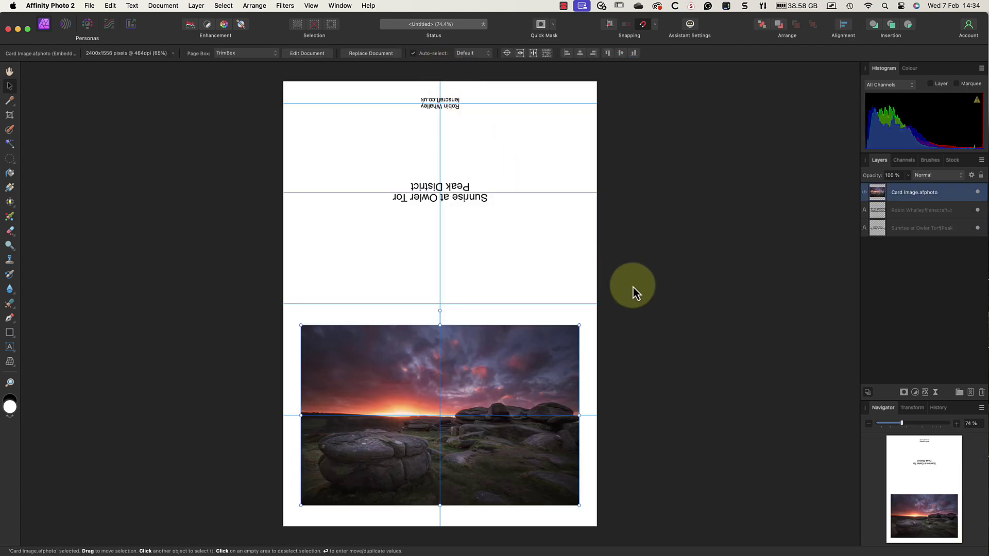
double_click(519, 376)
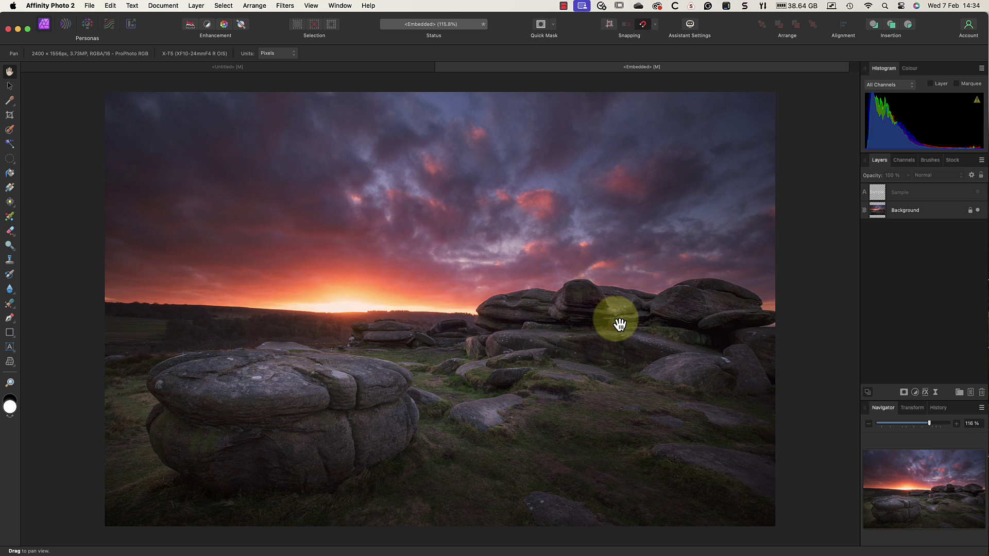
Step: Confirm the placement policy stays Embedded and close the embedded photo document
click(89, 6)
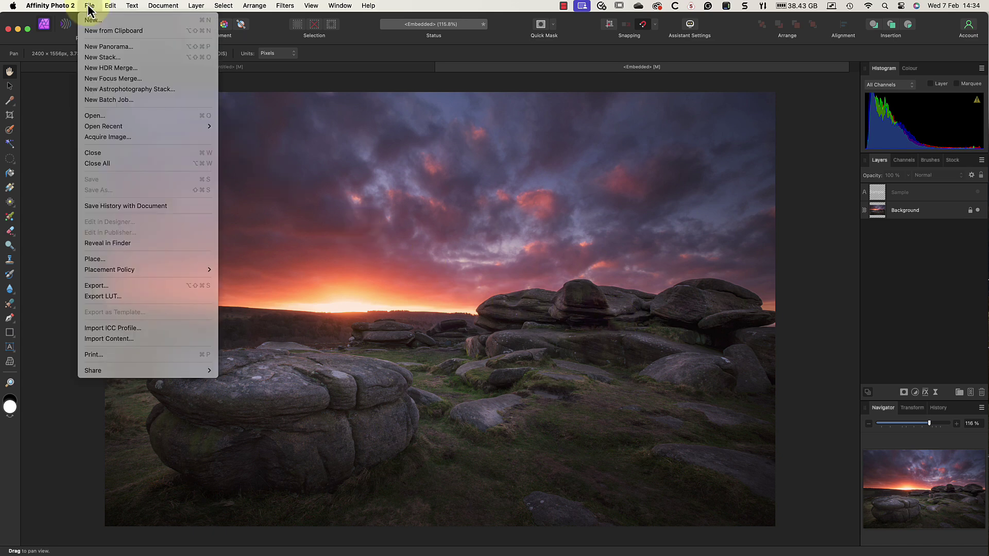
mouse_move(121, 271)
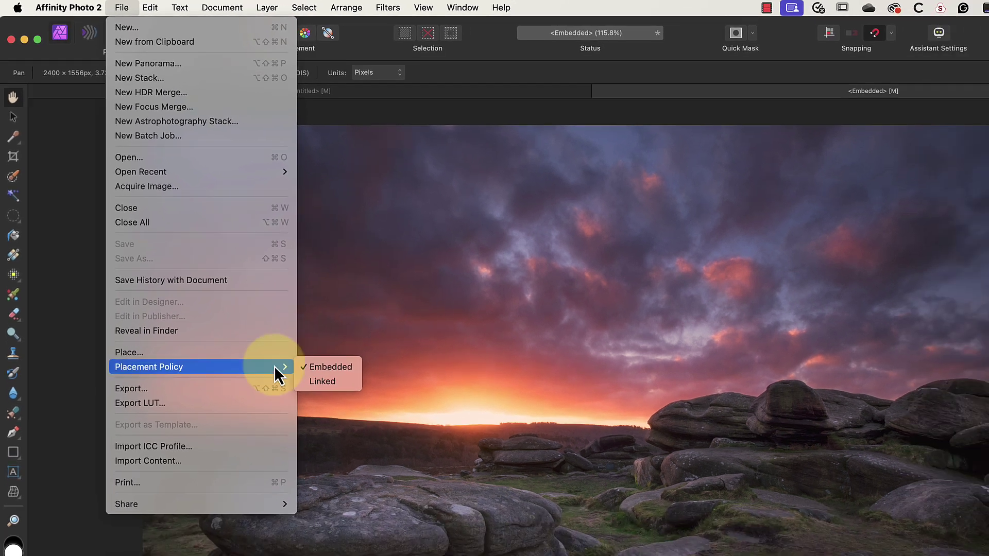
click(663, 262)
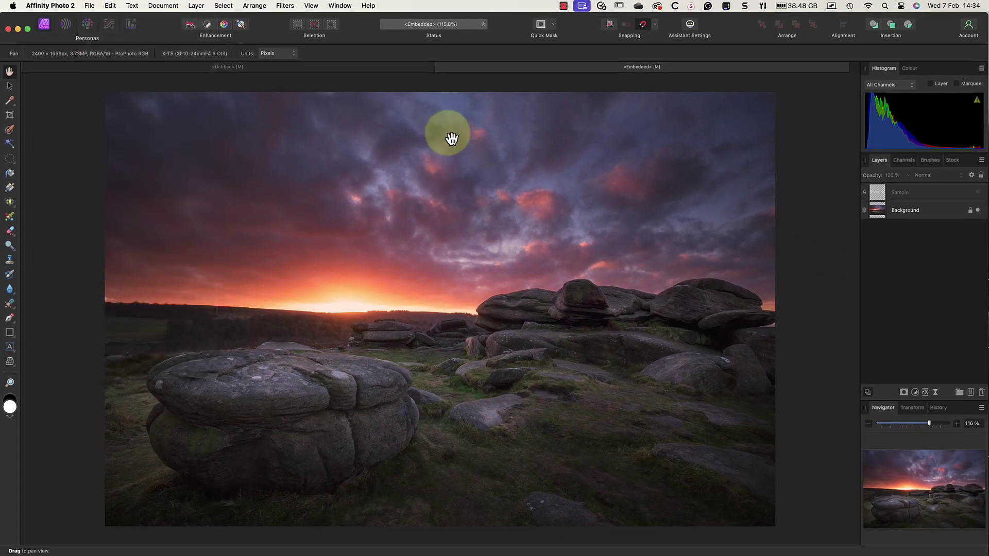
click(440, 70)
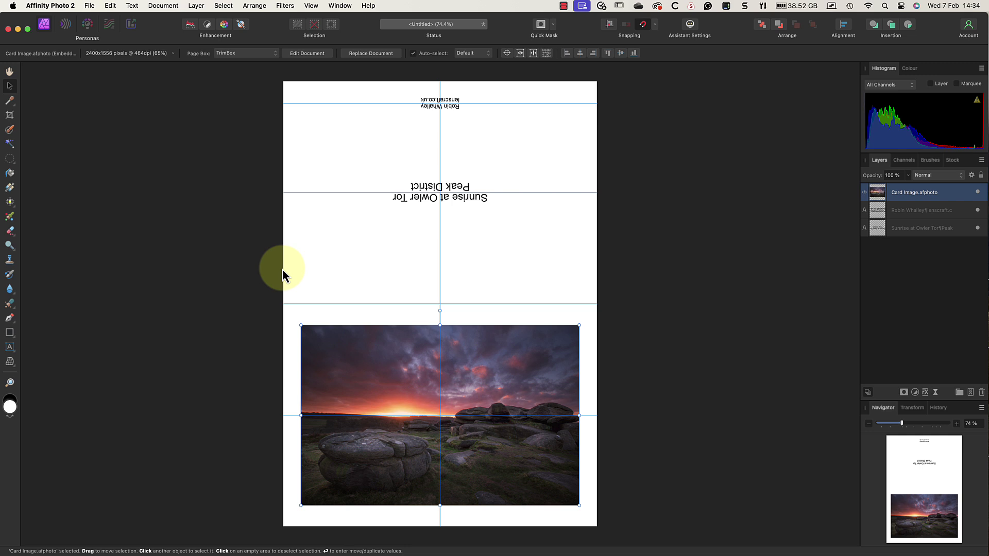
Step: At 200% zoom, draw a thin fold mark on the left-edge guide with 0.2 pt grey #979595 stroke
click(10, 334)
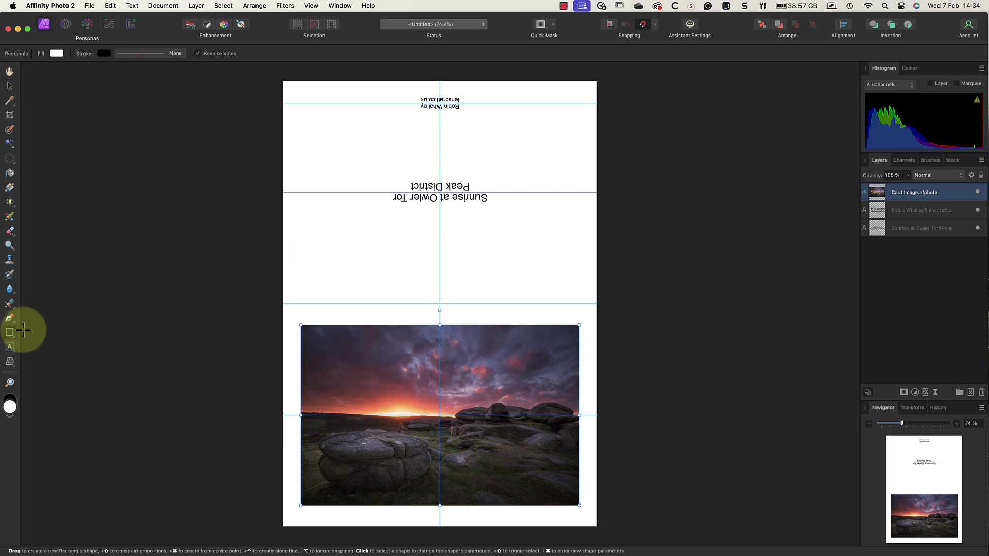
click(955, 423)
click(956, 423)
click(955, 424)
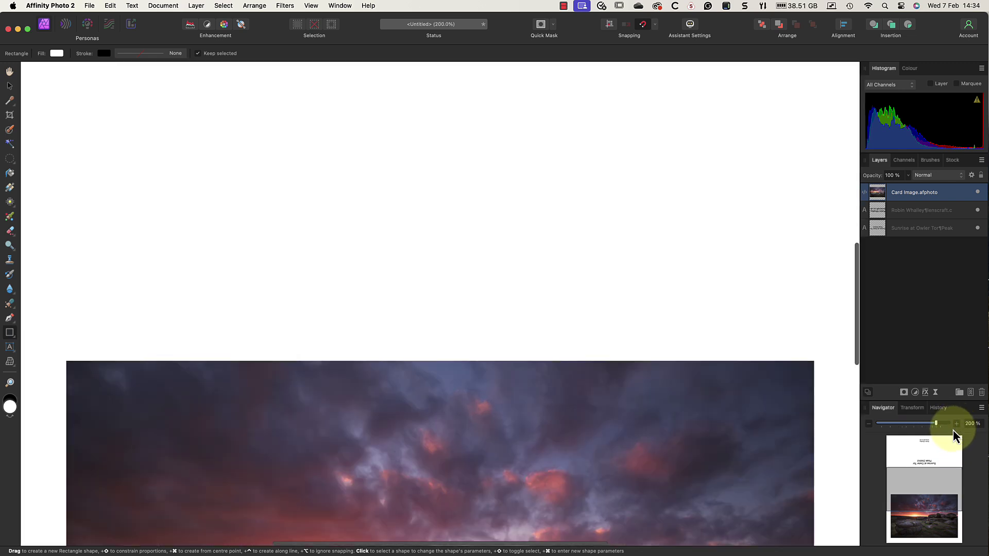
mouse_move(936, 496)
mouse_down()
mouse_move(923, 510)
mouse_move(924, 497)
mouse_up()
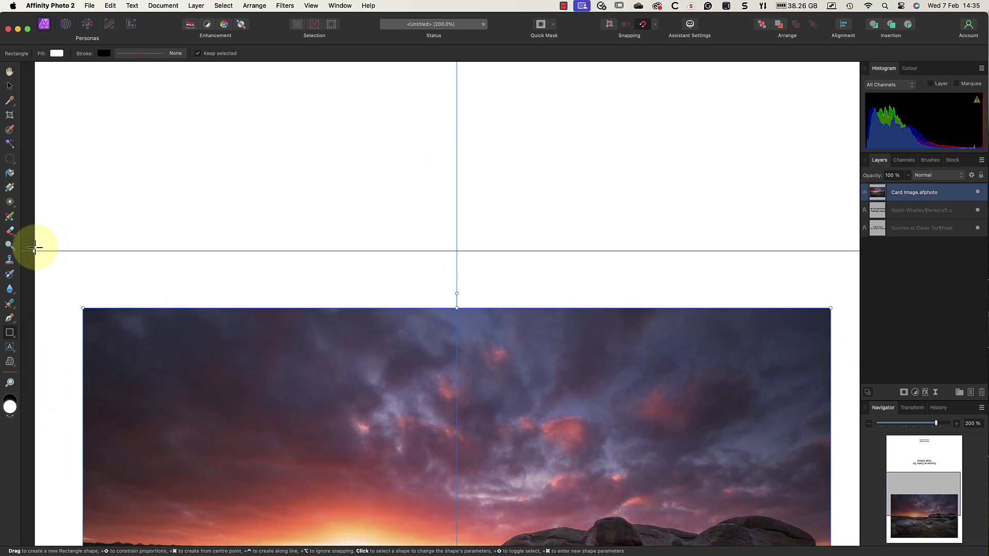
drag(35, 248, 86, 251)
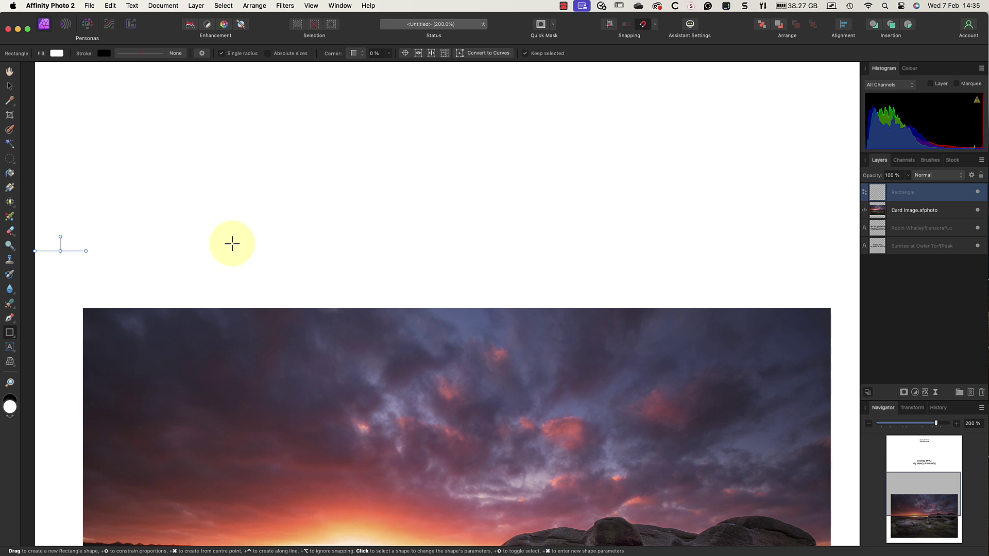
click(104, 53)
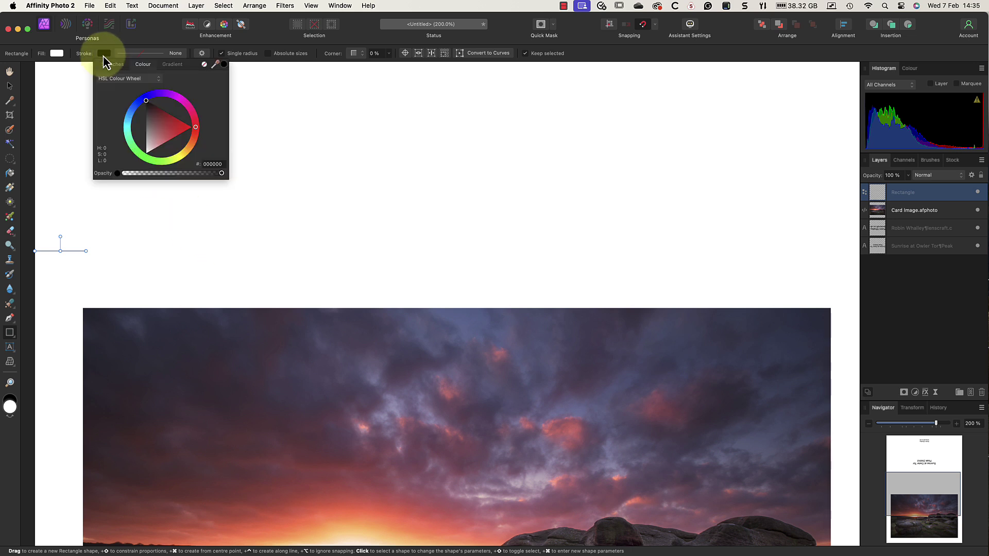
drag(146, 102, 146, 136)
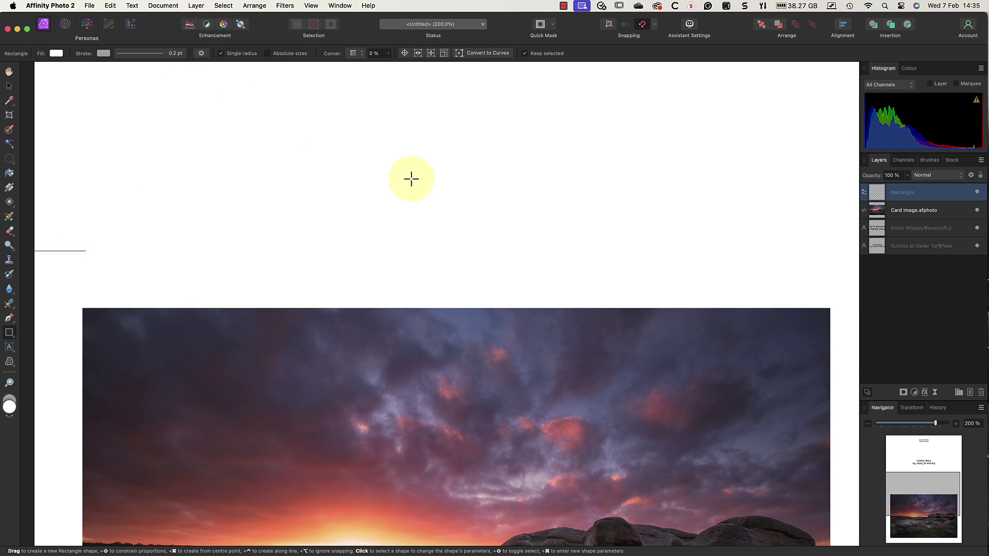
Step: Draw a matching thin fold mark in from the page's right edge on the fold guide
scroll(836, 260, right, 3)
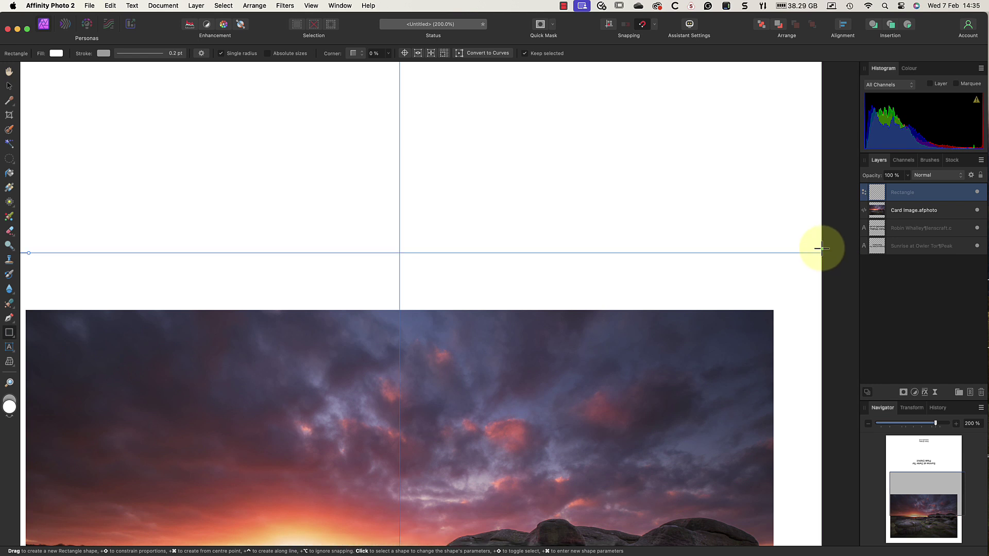
drag(822, 248, 773, 253)
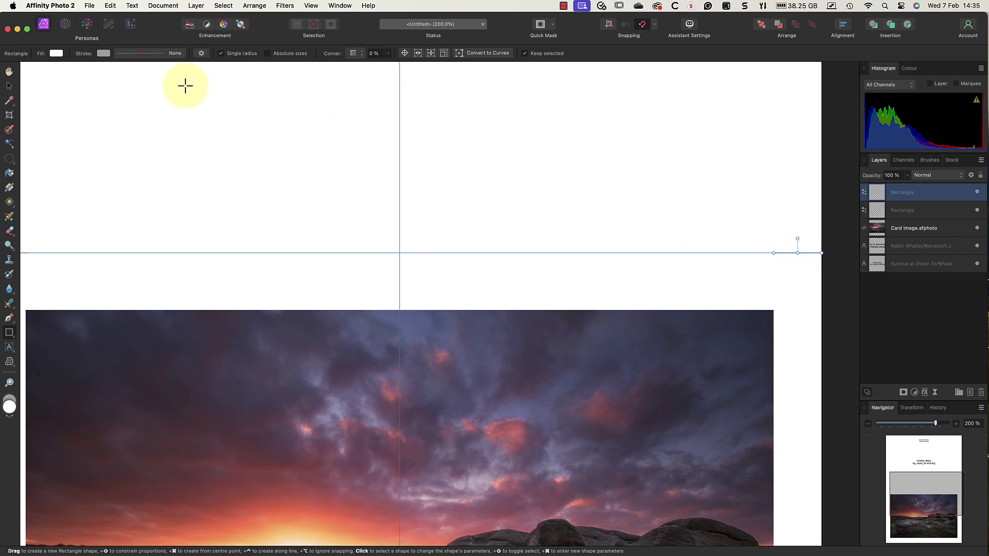
scroll(208, 134, left, 2)
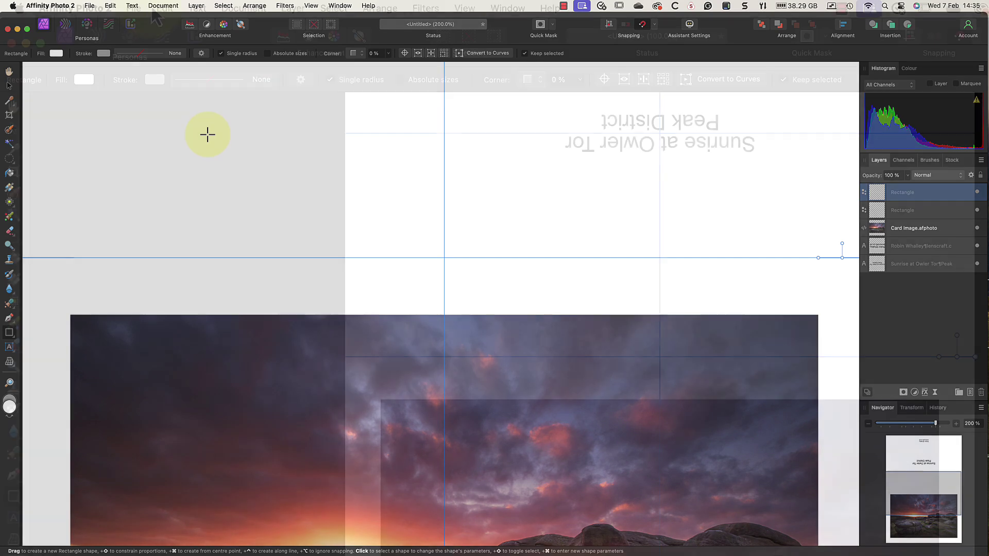
click(89, 6)
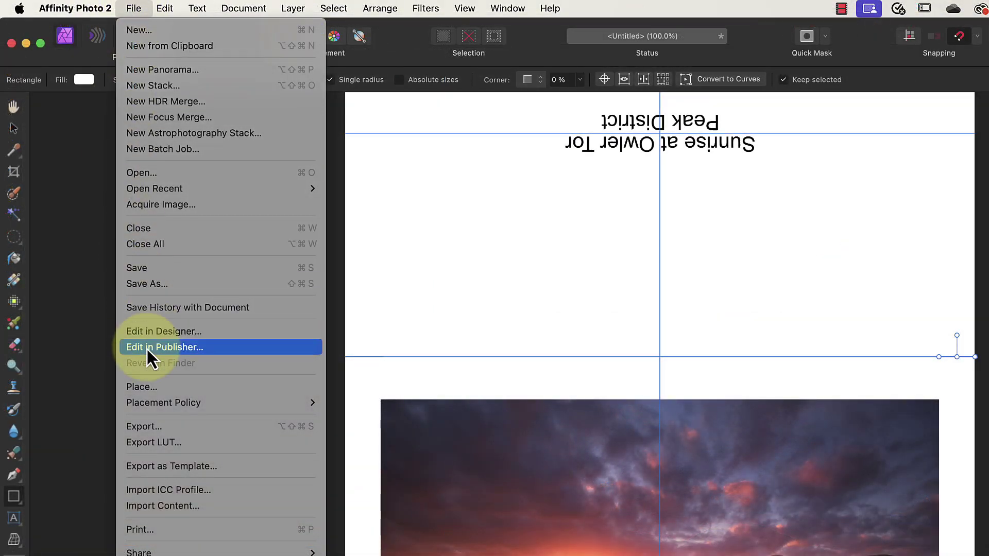